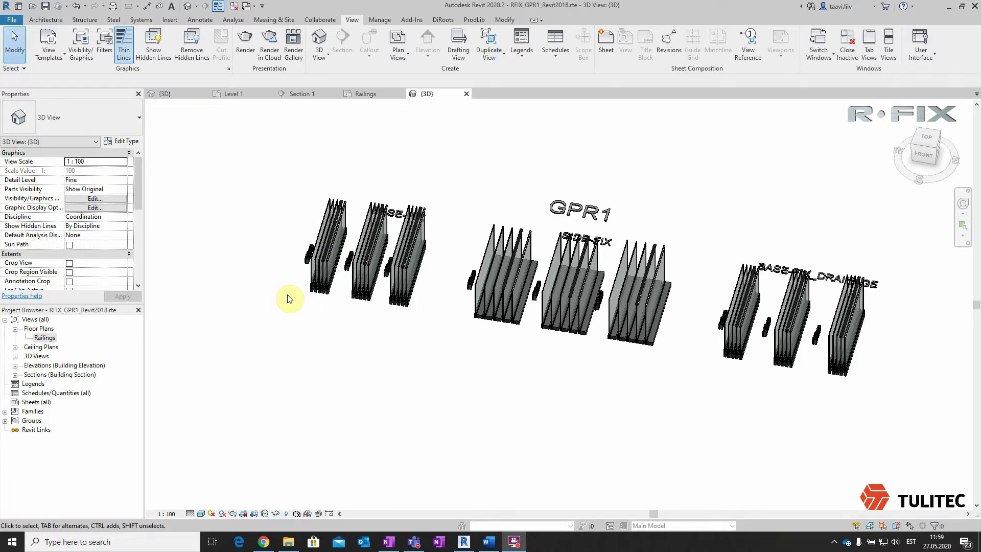
# Tilt and zoom the 3D view onto the BASE-FIX glass railing samples
pyautogui.keyDown('shift'); pyautogui.moveTo(289, 299); pyautogui.dragTo(406, 217, button='middle'); pyautogui.keyUp('shift')
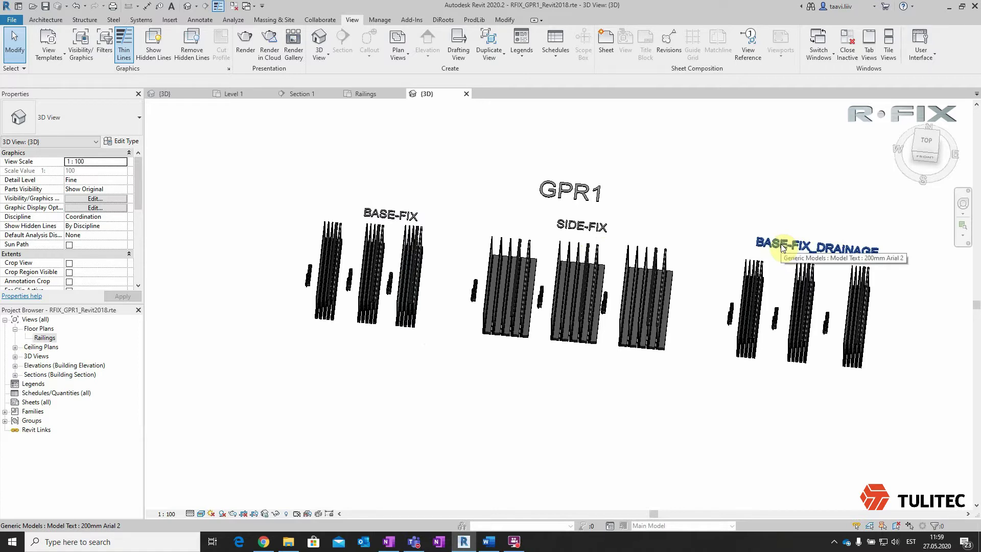
pyautogui.scroll(3, 297, 314)
pyautogui.scroll(2, 324, 277)
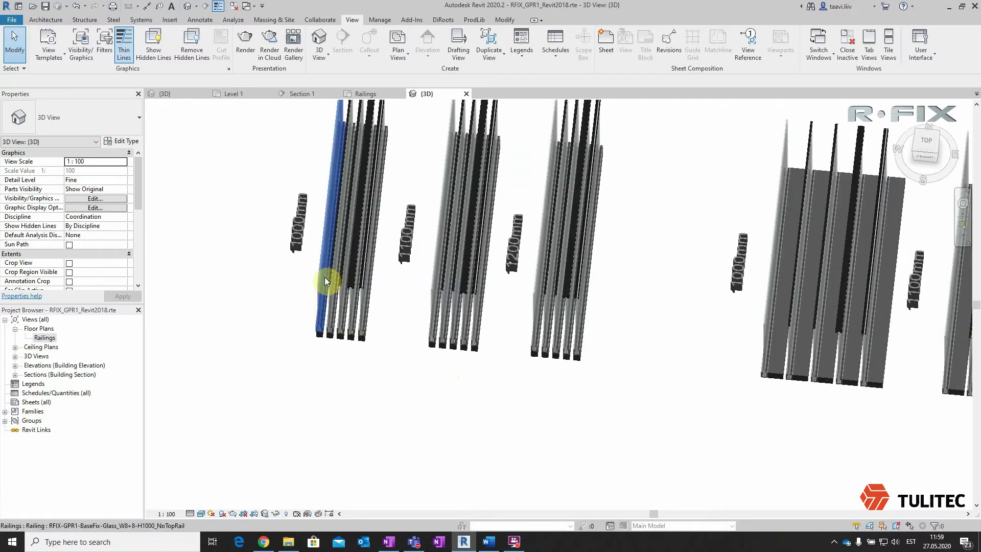
pyautogui.scroll(-2, 336, 257)
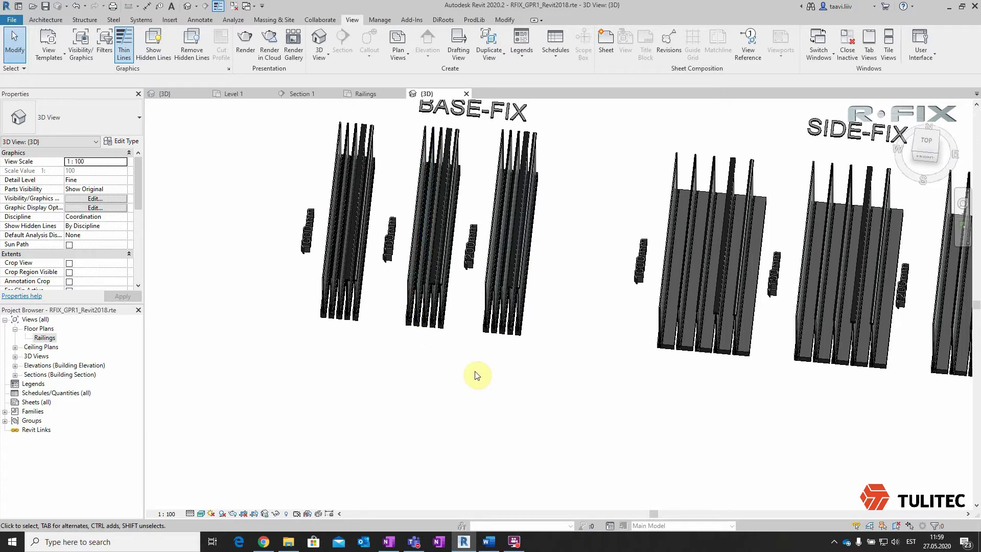
pyautogui.scroll(3, 438, 350)
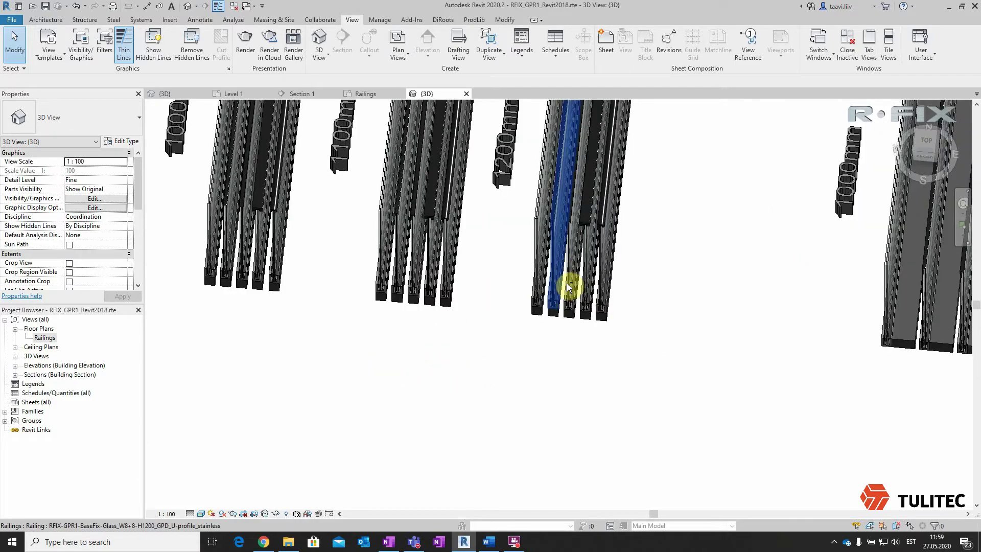
# Inspect the GPD_U-profile, HRU-profile_alu, HR6040_Rectangular and HRDS424_Round railings' types in turn
pyautogui.click(556, 205)
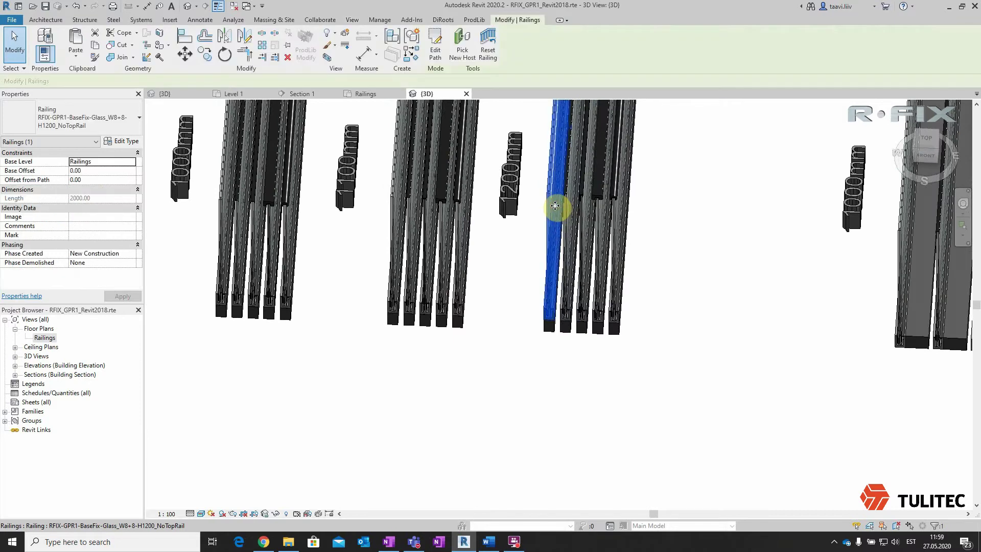
pyautogui.scroll(2, 622, 213)
pyautogui.moveTo(521, 262)
pyautogui.keyDown('shift'); pyautogui.mouseDown(button='middle')
pyautogui.moveTo(584, 267)
pyautogui.moveTo(427, 160)
pyautogui.mouseUp(button='middle'); pyautogui.keyUp('shift')
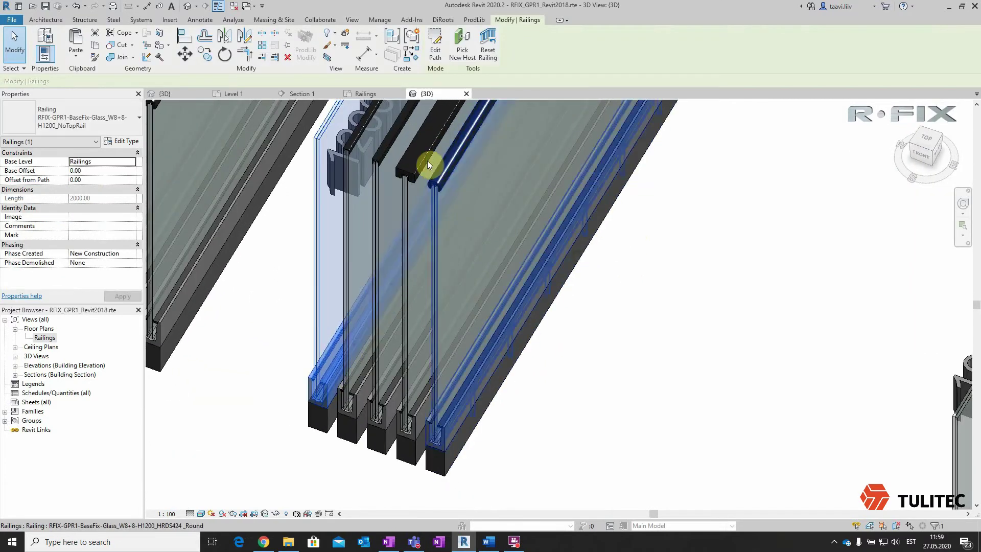
pyautogui.click(350, 157)
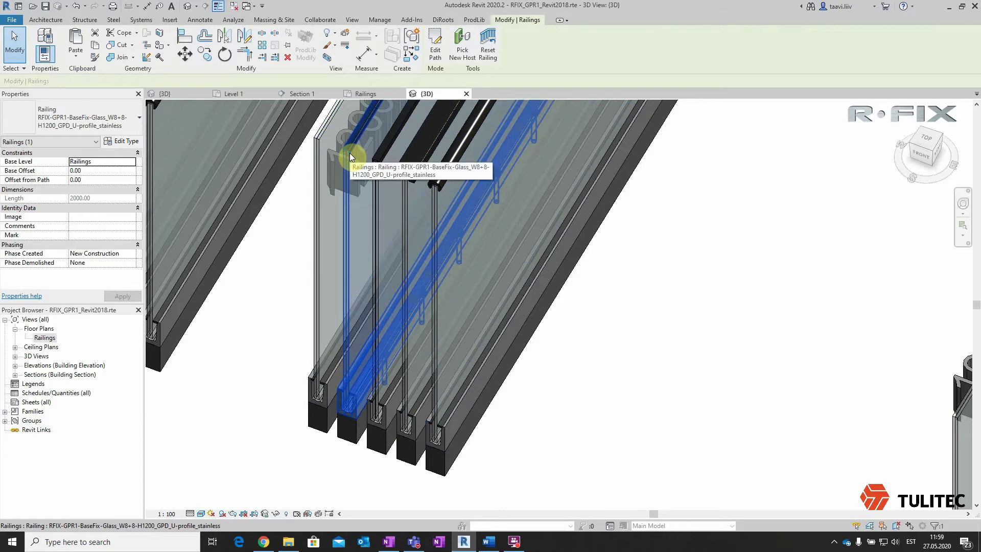
pyautogui.click(388, 165)
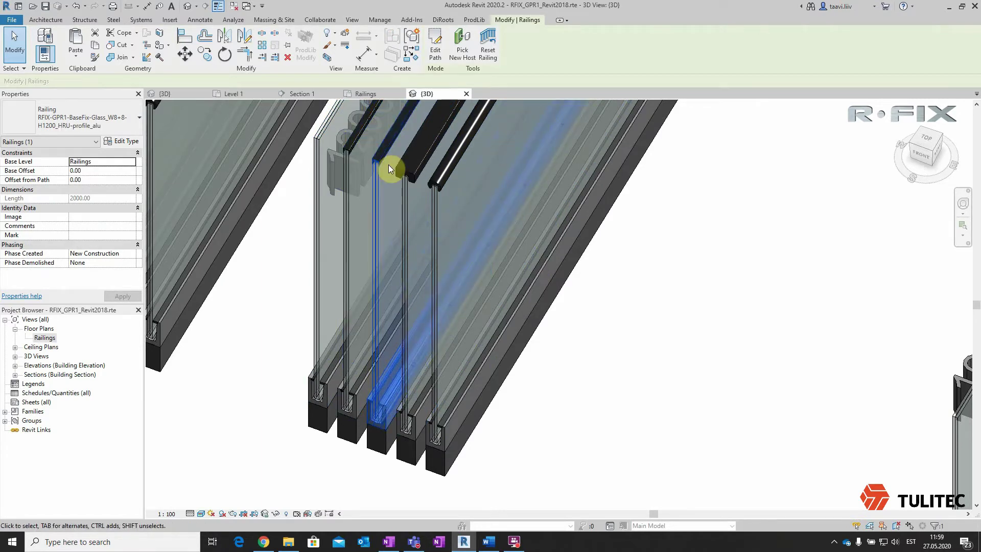
pyautogui.click(412, 172)
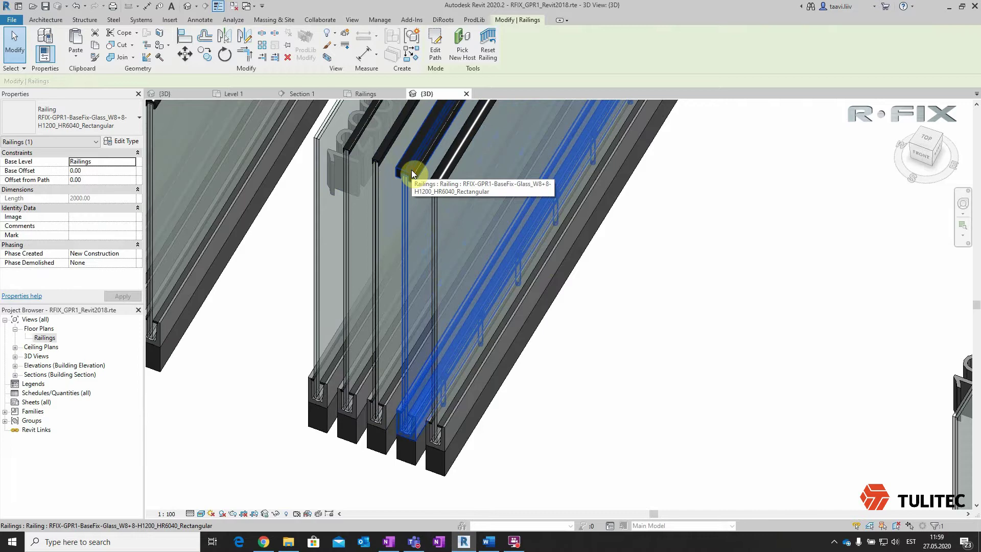
pyautogui.click(442, 182)
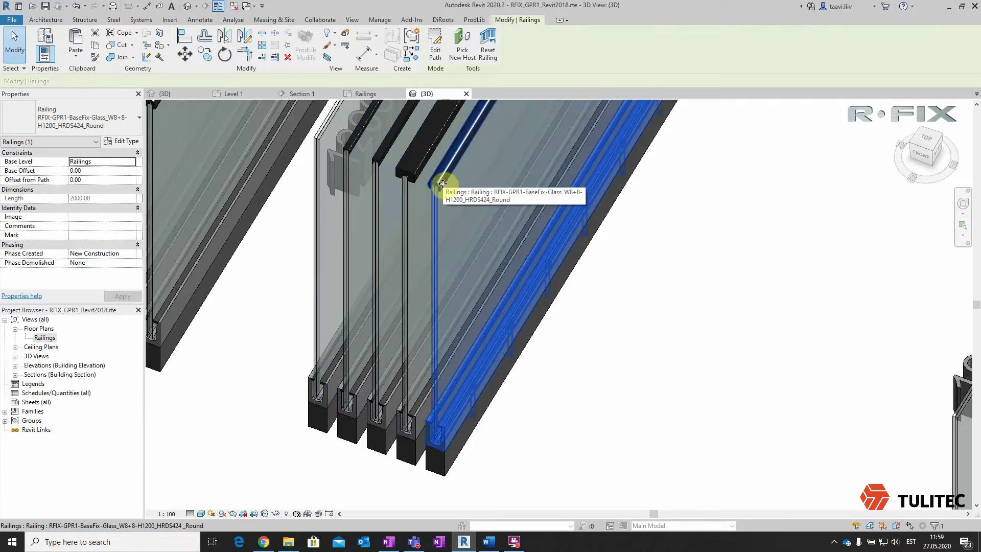
pyautogui.scroll(-2, 581, 232)
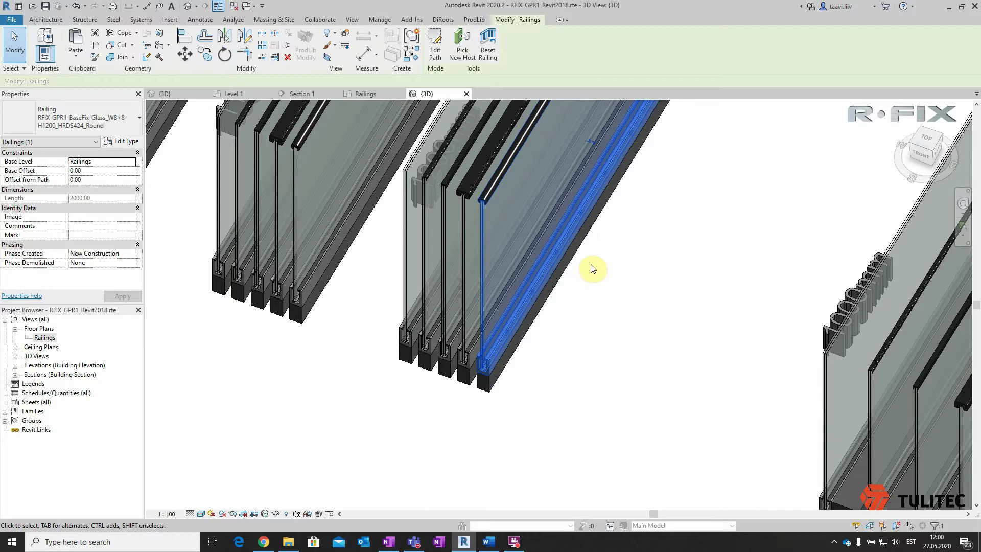
pyautogui.scroll(-1, 597, 261)
pyautogui.scroll(-1, 599, 258)
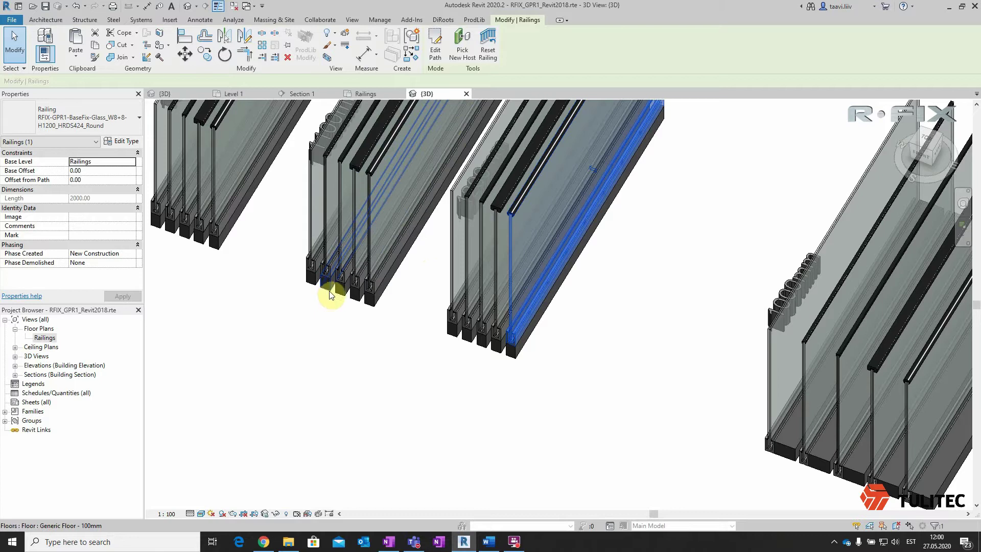
# In the Railings floor plan, select the H1100_GPD_U-profile base-fix railing
pyautogui.doubleClick(45, 337)
pyautogui.scroll(2, 398, 243)
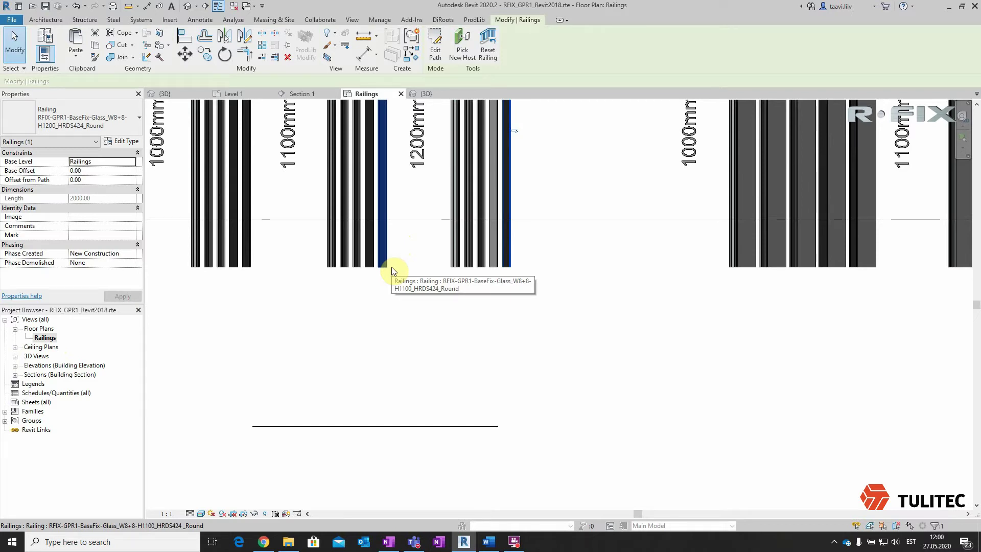
pyautogui.click(345, 261)
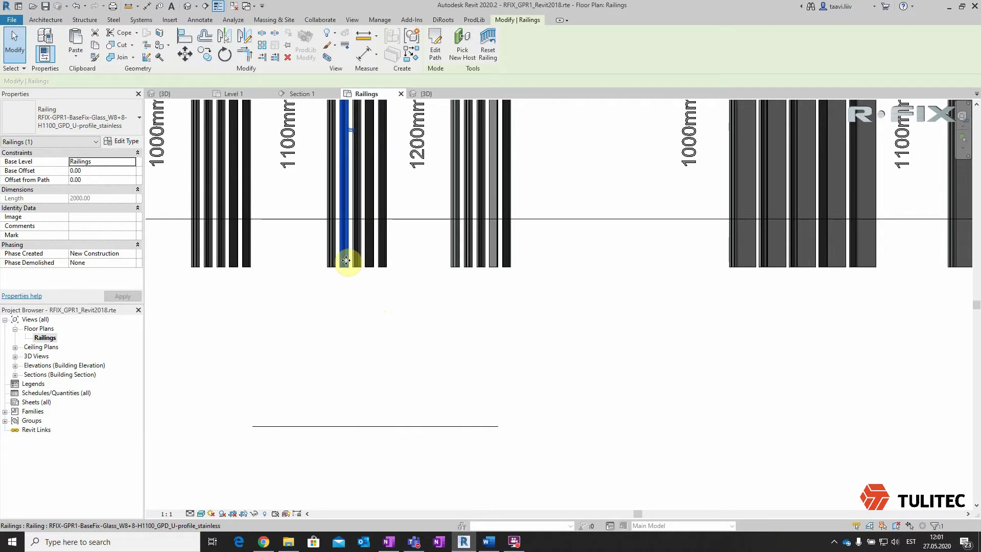
# Place a copy of the 1100 mm railing below the samples and bring up the section line's menu
pyautogui.press('m')
pyautogui.press('v')
pyautogui.click(345, 265)
pyautogui.scroll(-2, 346, 265)
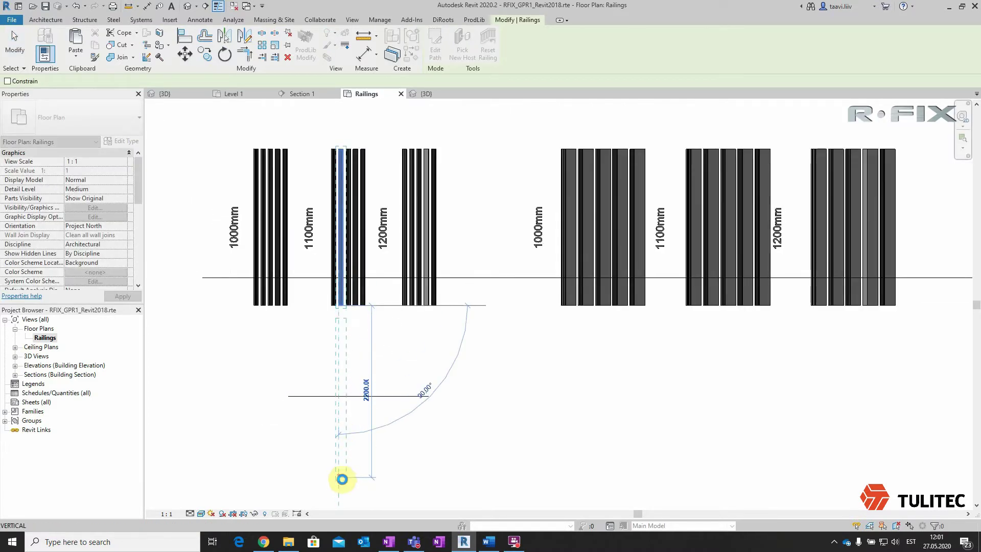
pyautogui.click(340, 494)
pyautogui.scroll(2, 351, 412)
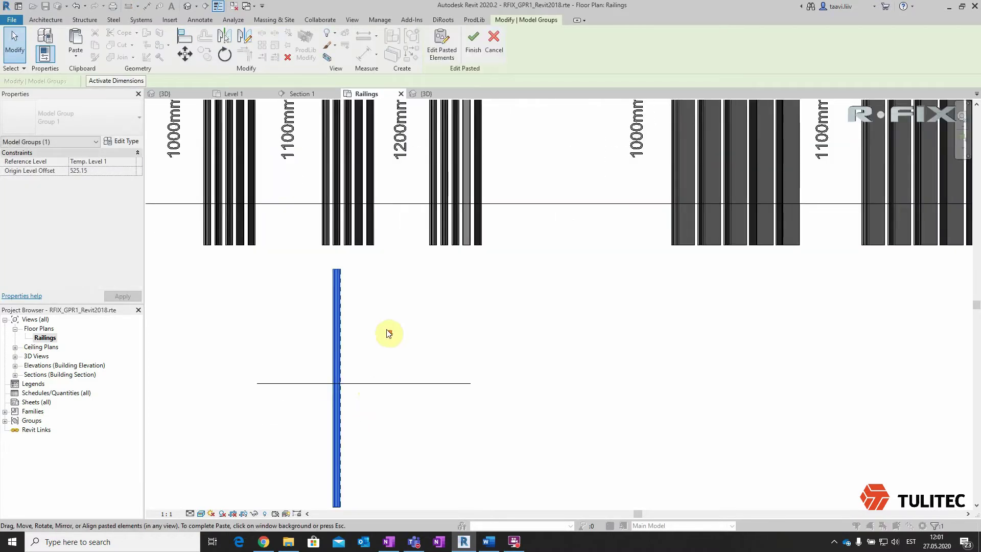
pyautogui.scroll(-1, 388, 333)
pyautogui.click(379, 369)
pyautogui.rightClick(379, 369)
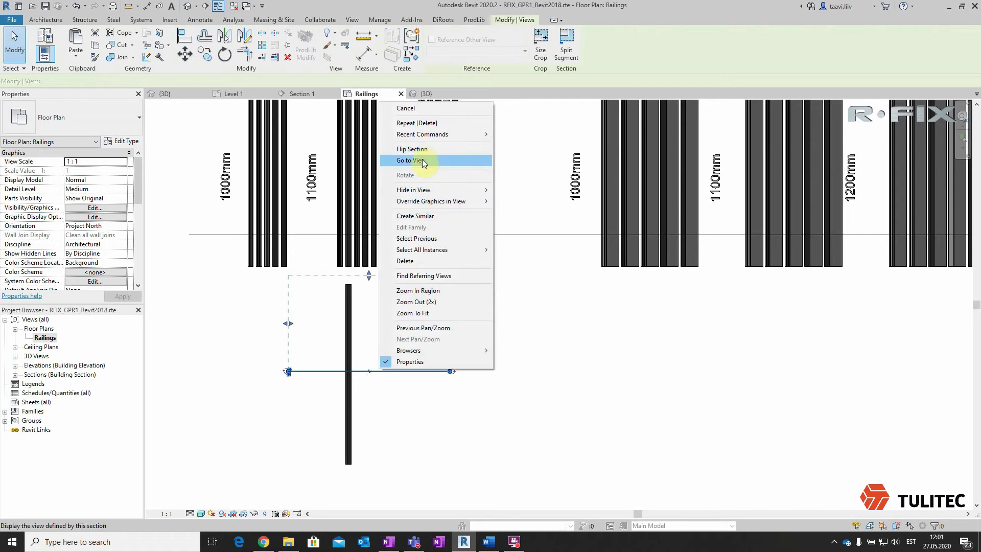
# Go to Section 2, select the copied railing and bring up its type properties
pyautogui.click(422, 159)
pyautogui.scroll(2, 542, 225)
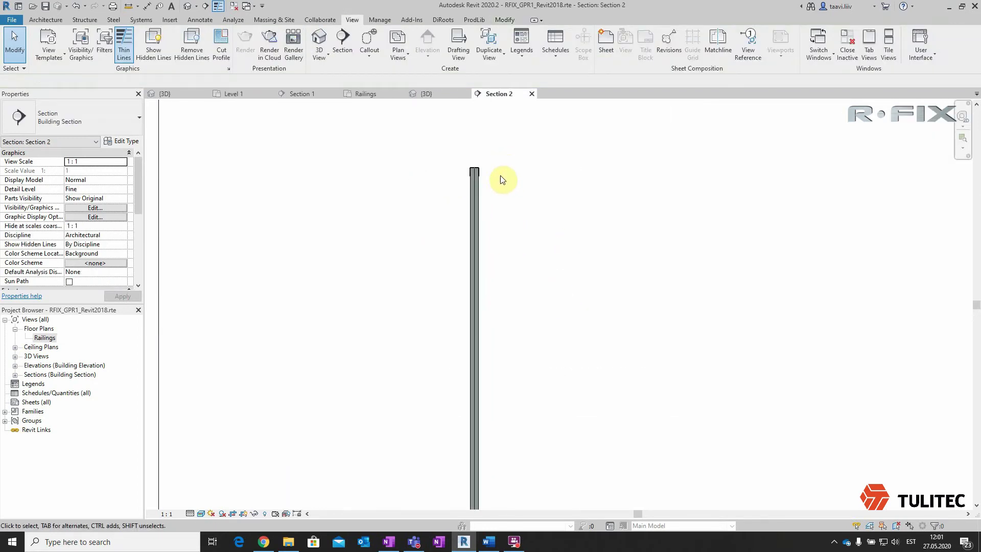
pyautogui.scroll(2, 500, 179)
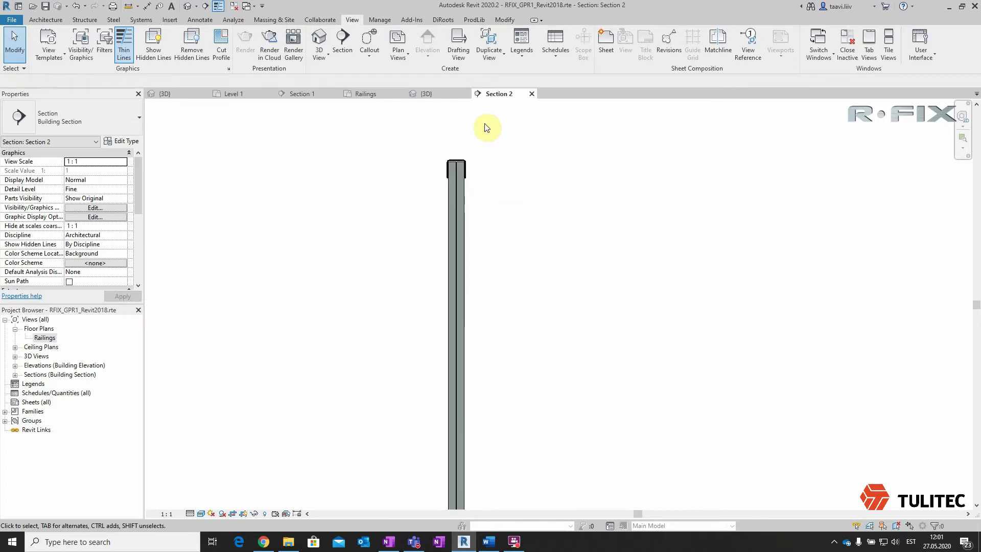
pyautogui.click(477, 219)
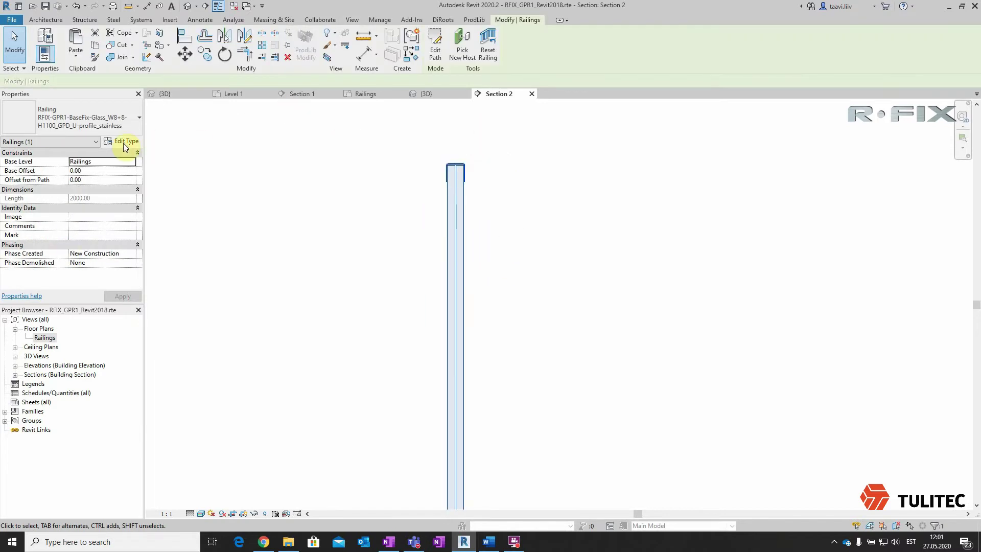
pyautogui.click(124, 143)
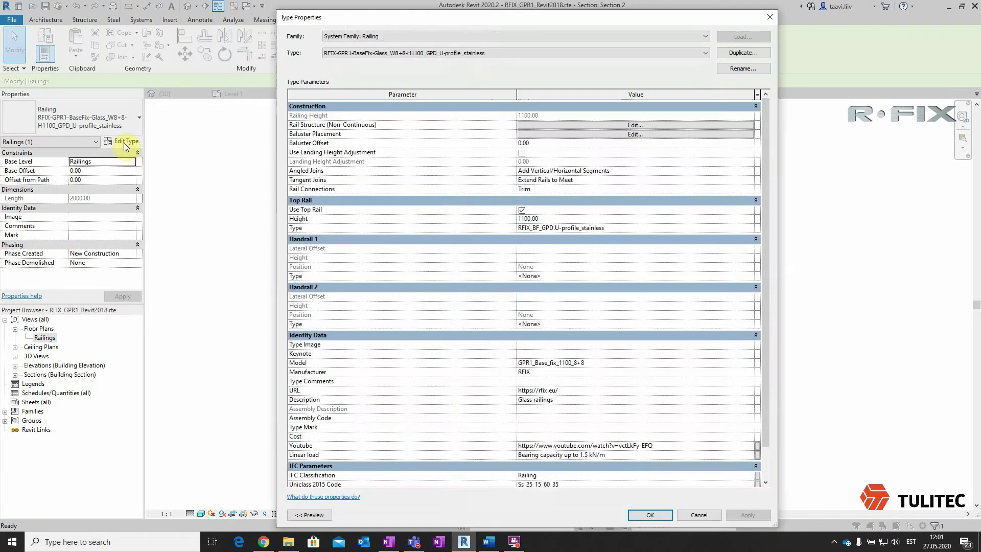
# Duplicate the railing type as RFIX-GPR1-BaseFix-Glass_W10+10-H1100_GPD_U-profile_stainless
pyautogui.click(744, 54)
pyautogui.click(567, 264)
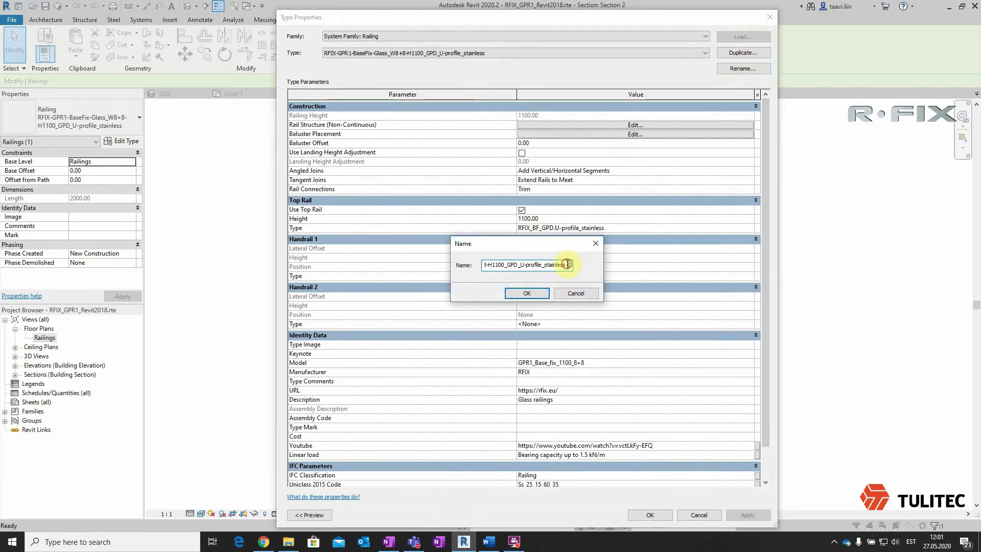
pyautogui.press('BackSpace')
pyautogui.press('BackSpace')
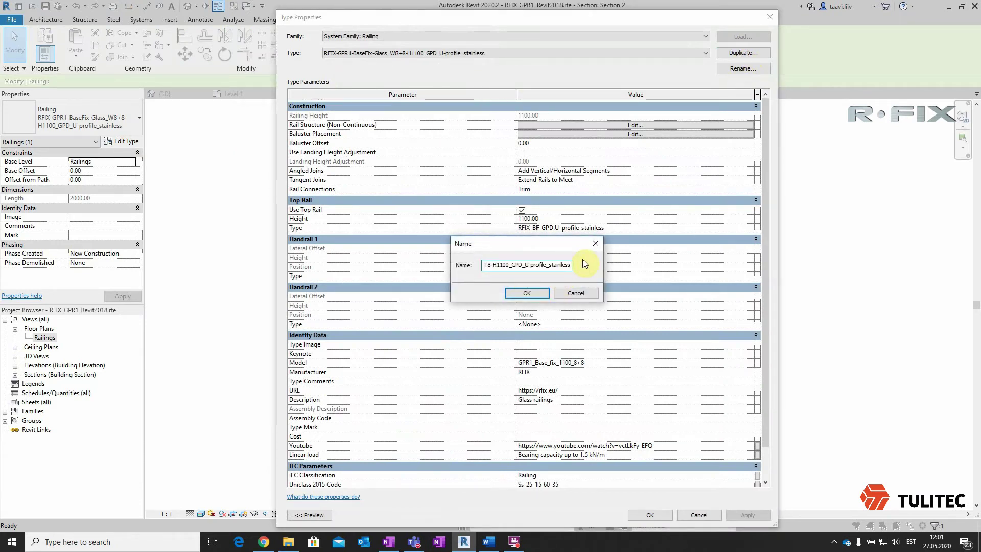
pyautogui.press('Left')
pyautogui.press('Left')
pyautogui.press('Left')
pyautogui.press('BackSpace')
pyautogui.write('10')
pyautogui.press('BackSpace')
pyautogui.write('10')
pyautogui.click(531, 295)
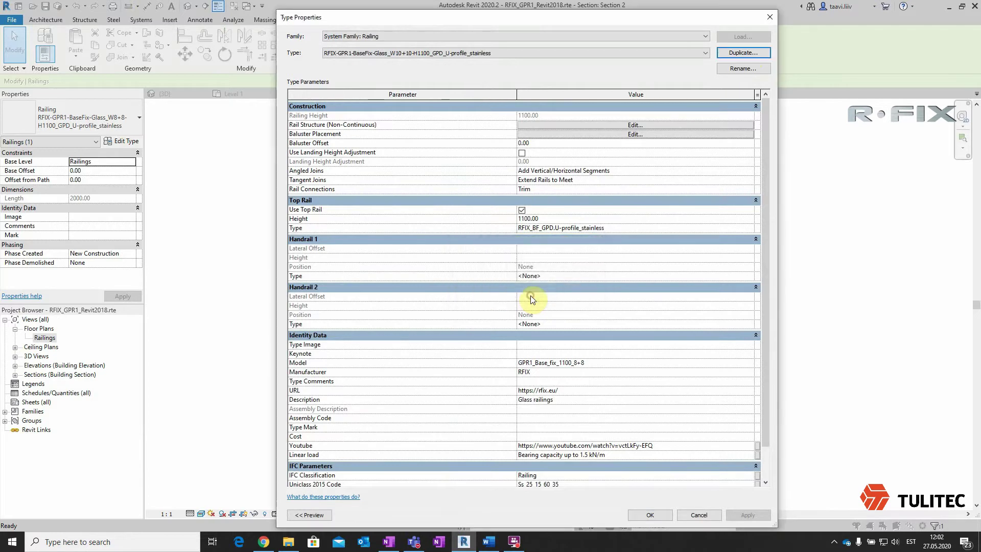
# Set the type's Model value to GPR1_Base_fix_1100_10+10
pyautogui.scroll(-1, 530, 299)
pyautogui.click(576, 332)
pyautogui.press('BackSpace')
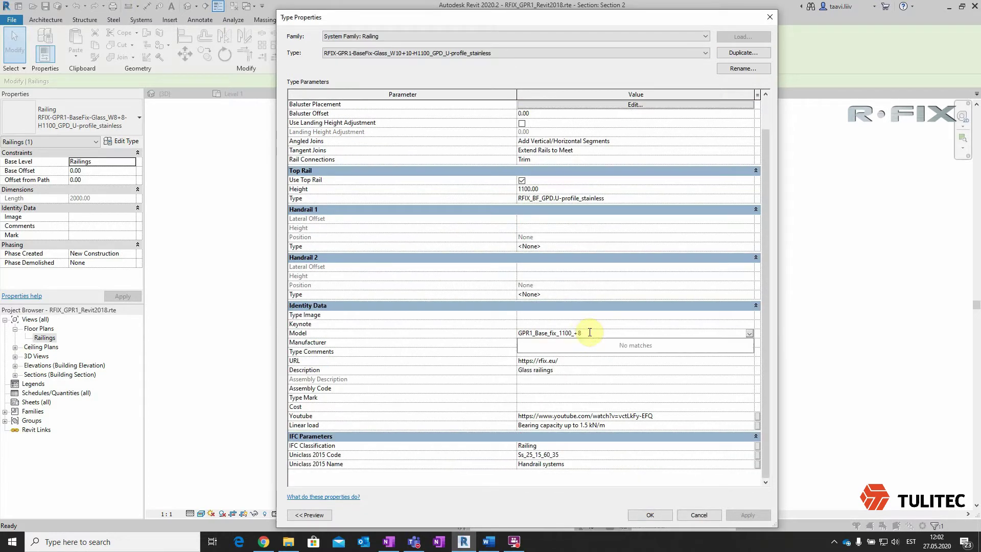
pyautogui.write('10')
pyautogui.press('BackSpace')
pyautogui.write('10')
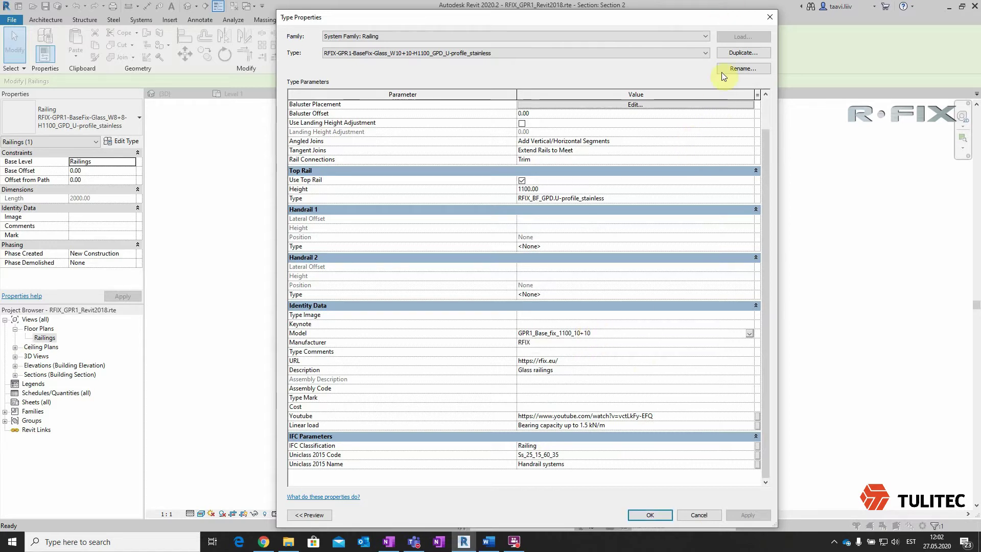
pyautogui.scroll(1, 358, 148)
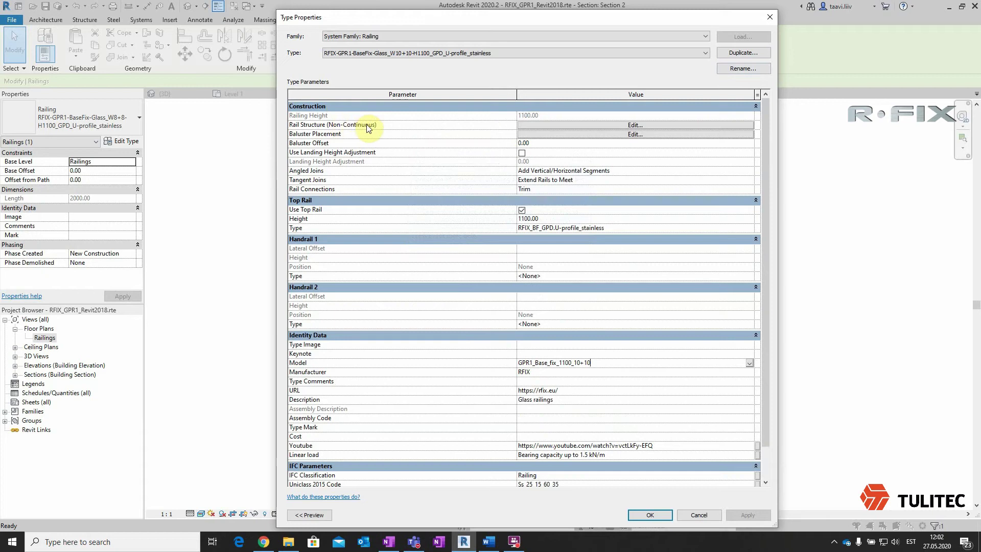
# Set the Glass rail's profile to RFIX_GPR1_BF_Glass_W_10+10mm_GPD_U-profile and apply
pyautogui.click(634, 125)
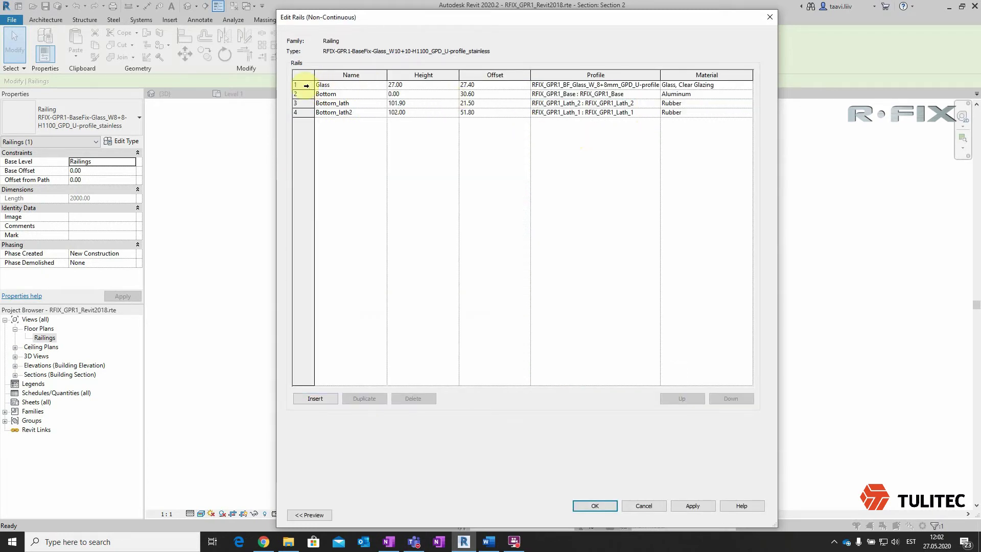
pyautogui.click(302, 84)
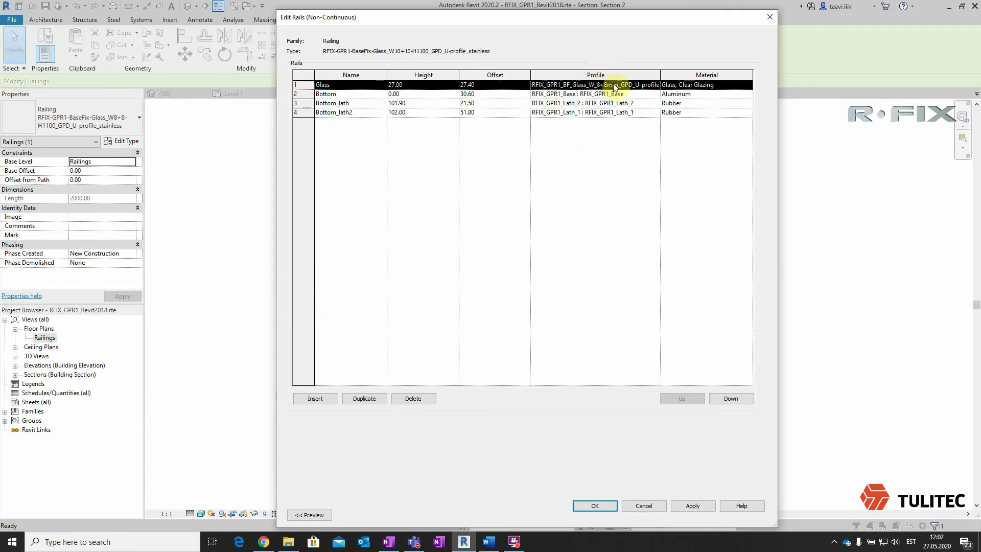
pyautogui.click(644, 84)
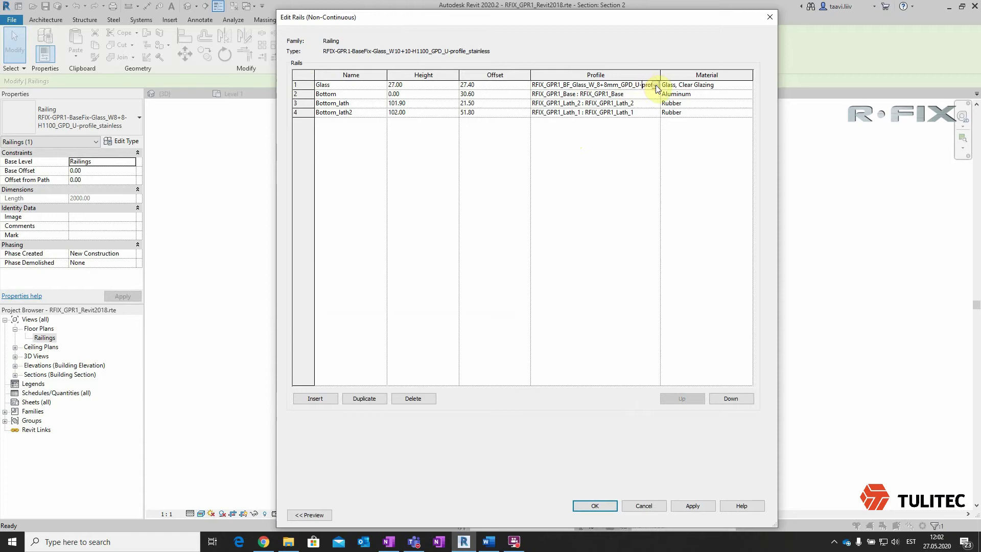
pyautogui.click(655, 85)
pyautogui.click(615, 124)
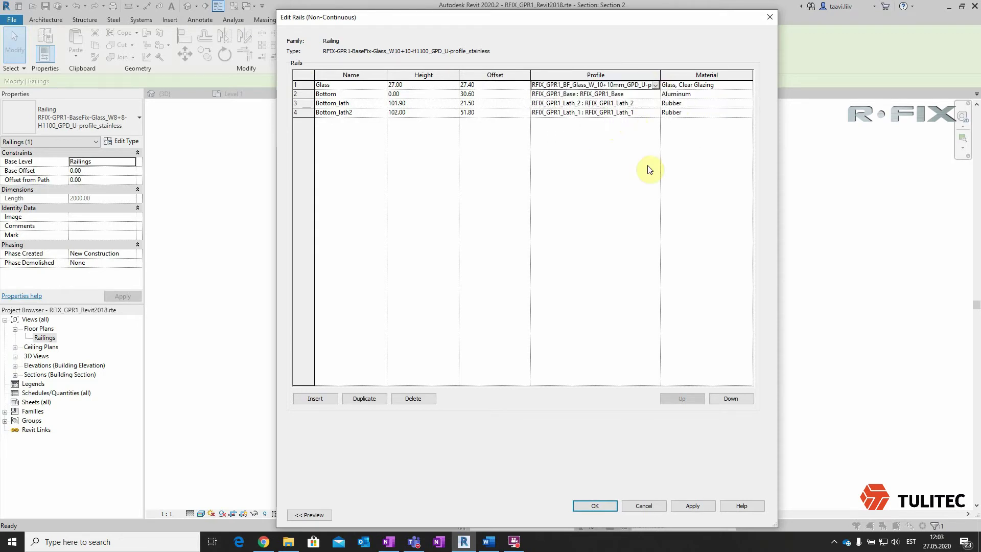
pyautogui.click(595, 505)
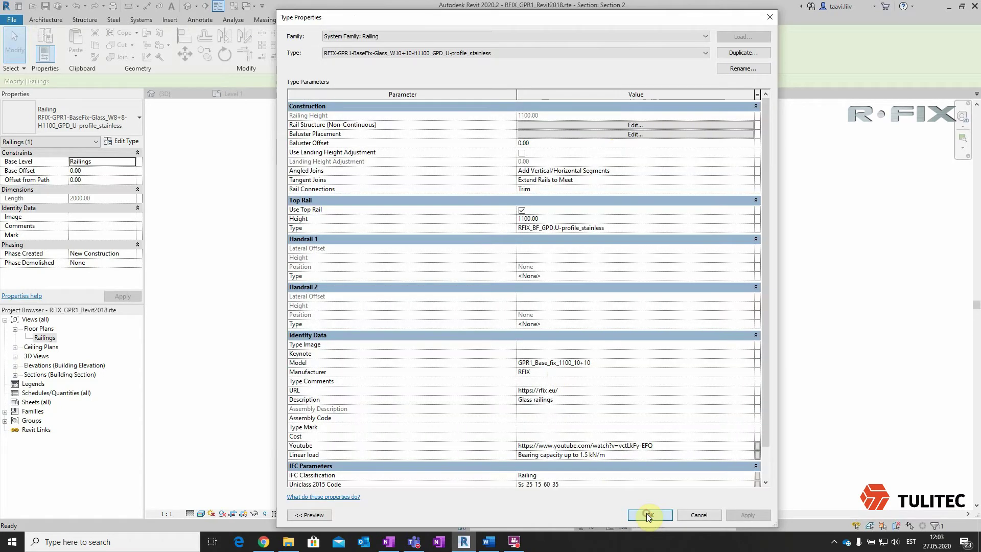
pyautogui.click(646, 513)
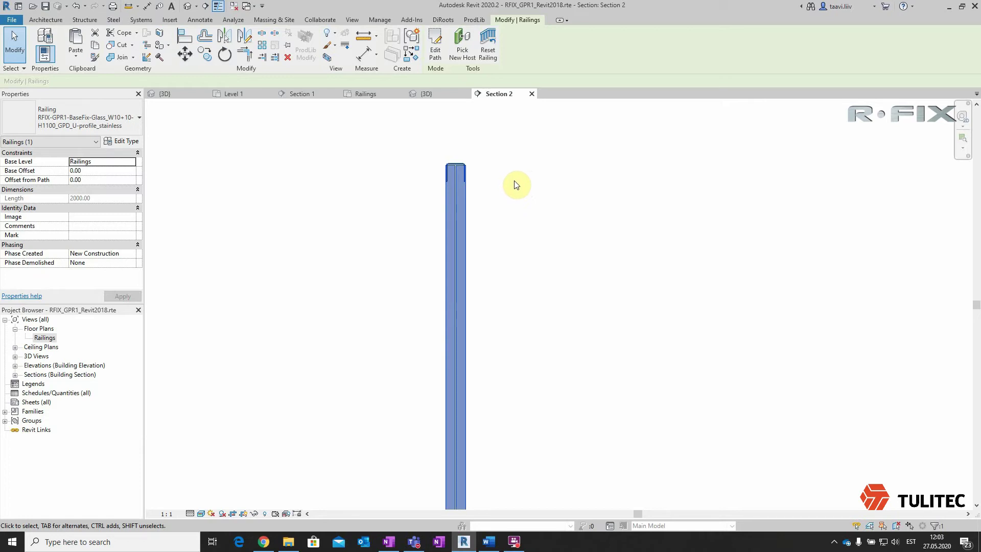
# Zoom in on the 10+10 glass at the railing top, then reopen its type properties
pyautogui.scroll(2, 467, 165)
pyautogui.scroll(3, 462, 169)
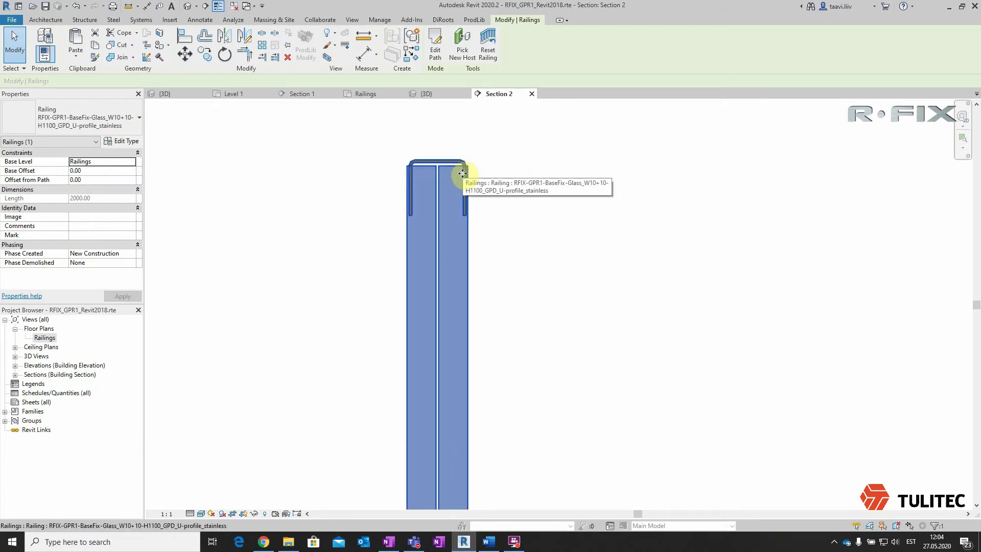
pyautogui.press('Escape')
pyautogui.click(467, 251)
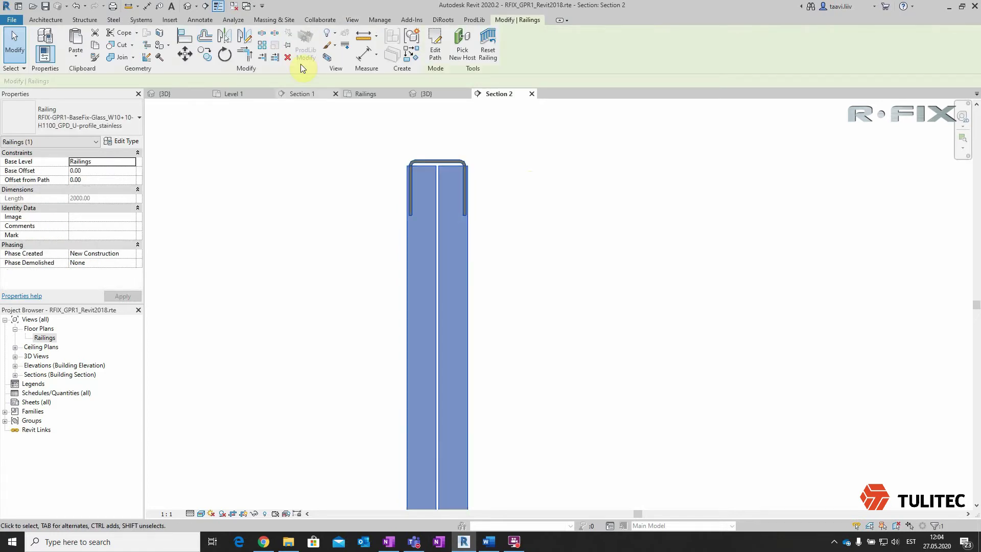
pyautogui.click(129, 141)
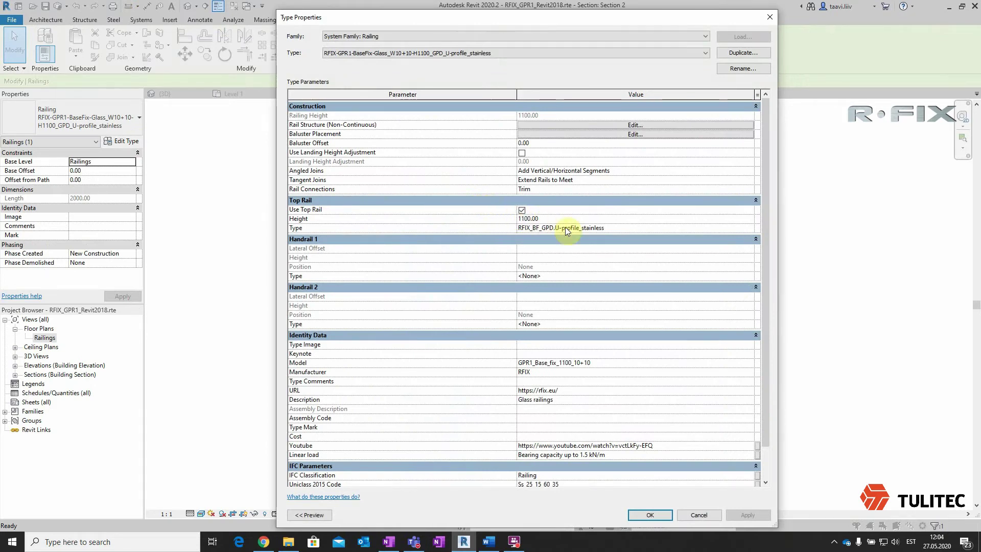
pyautogui.click(750, 228)
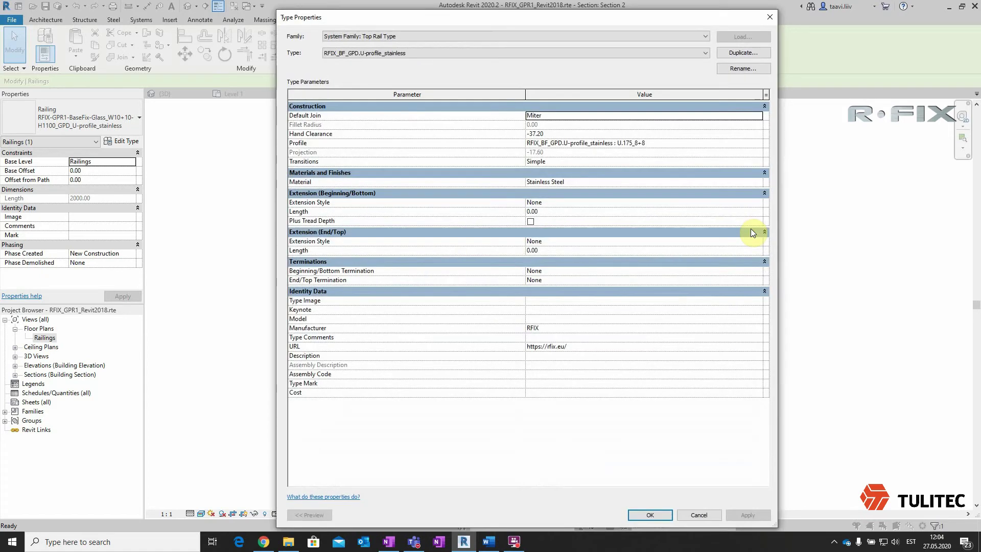
pyautogui.click(648, 143)
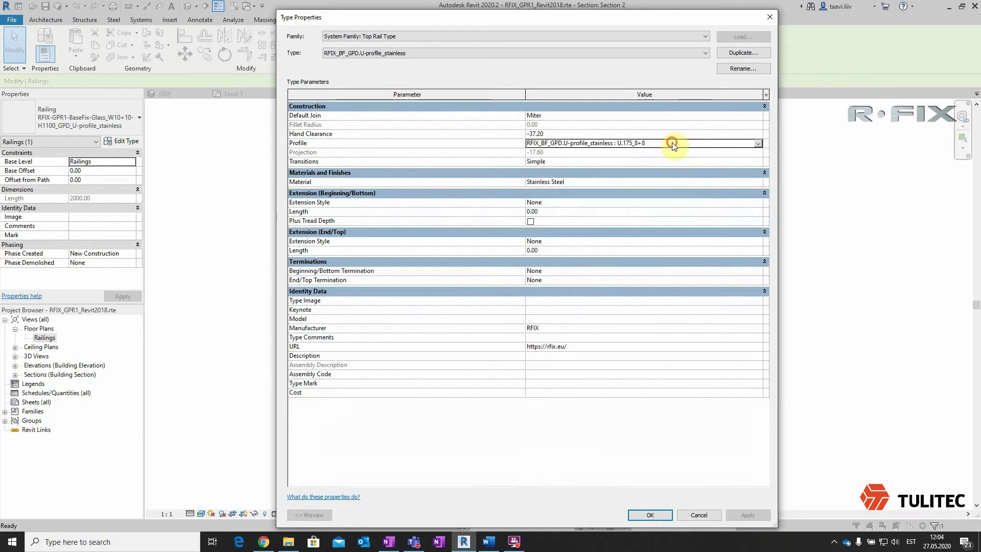
pyautogui.click(757, 143)
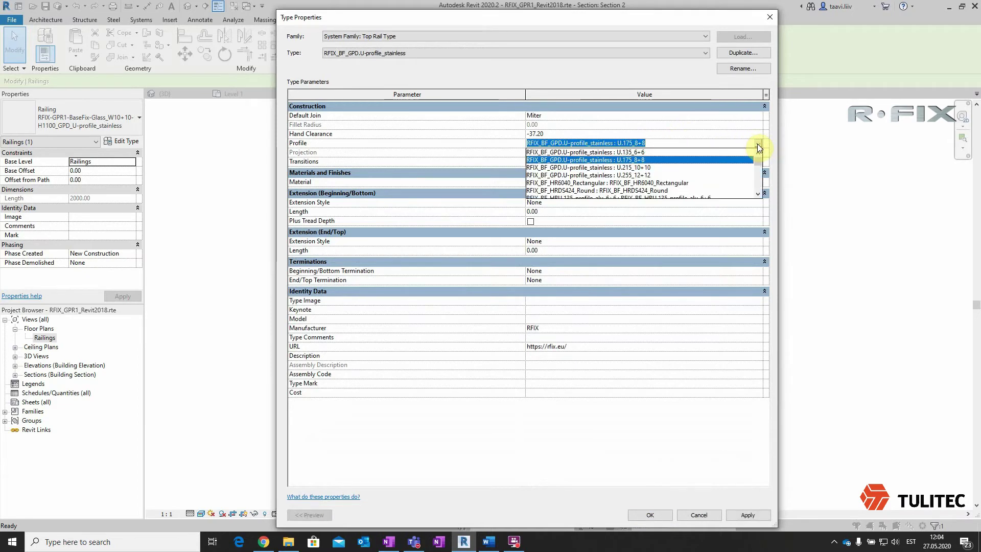
pyautogui.click(644, 170)
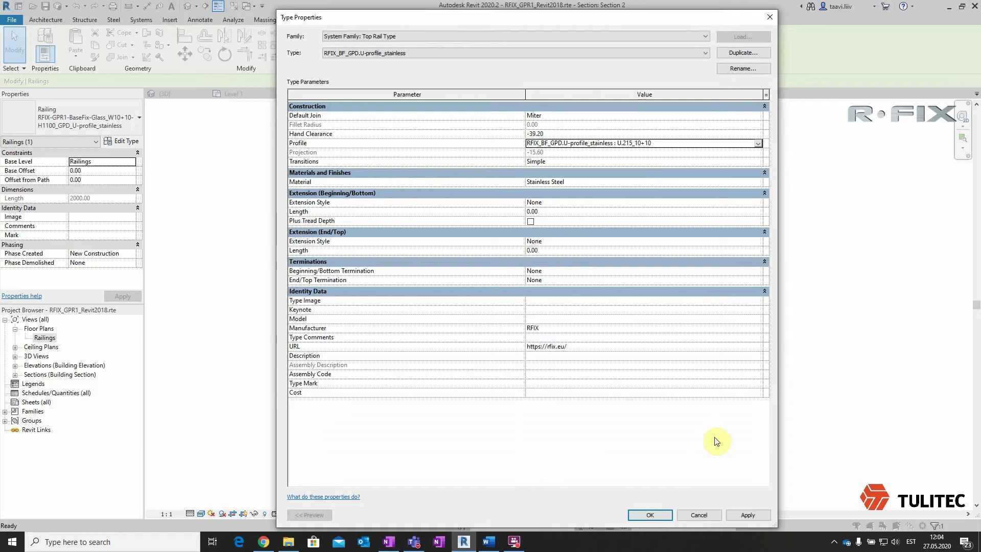
pyautogui.click(650, 515)
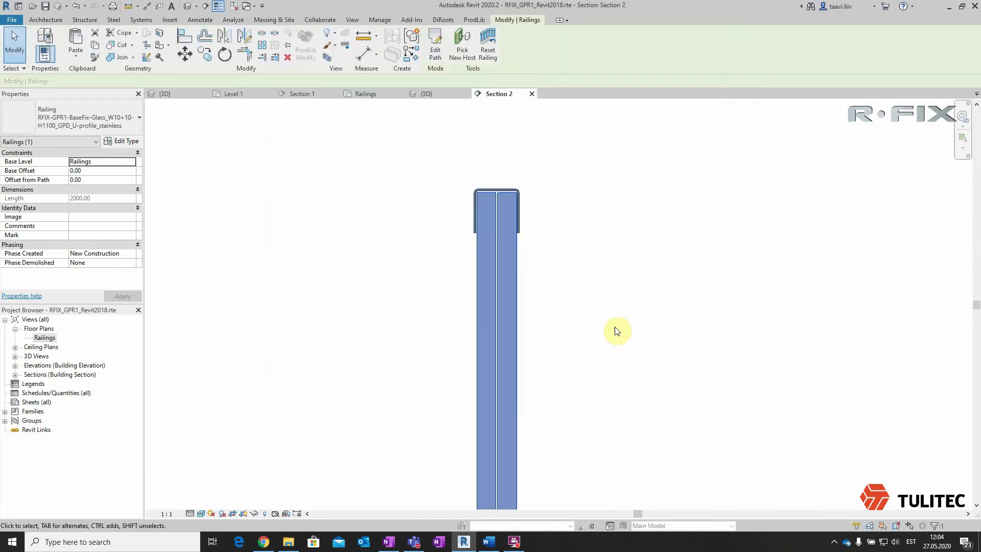
# Paste the edited glass railing into the RFix demo's Level 1 plan
pyautogui.moveTo(609, 356); pyautogui.dragTo(591, 296, button='middle')
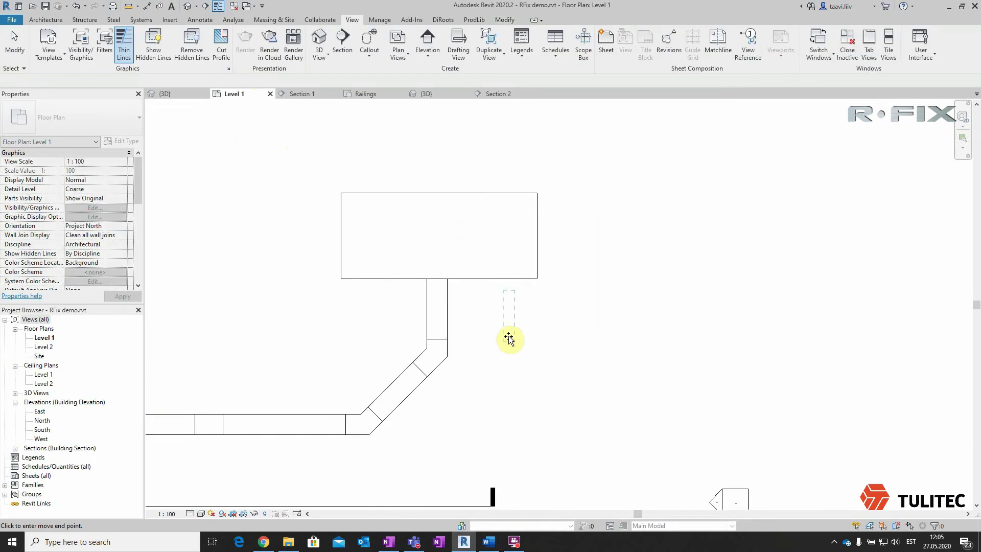
pyautogui.click(510, 353)
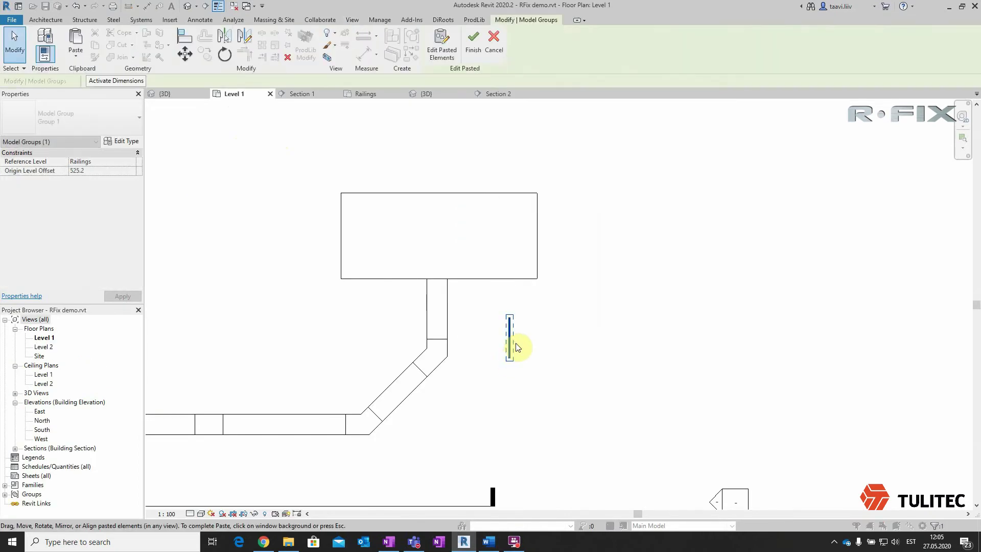
pyautogui.click(545, 343)
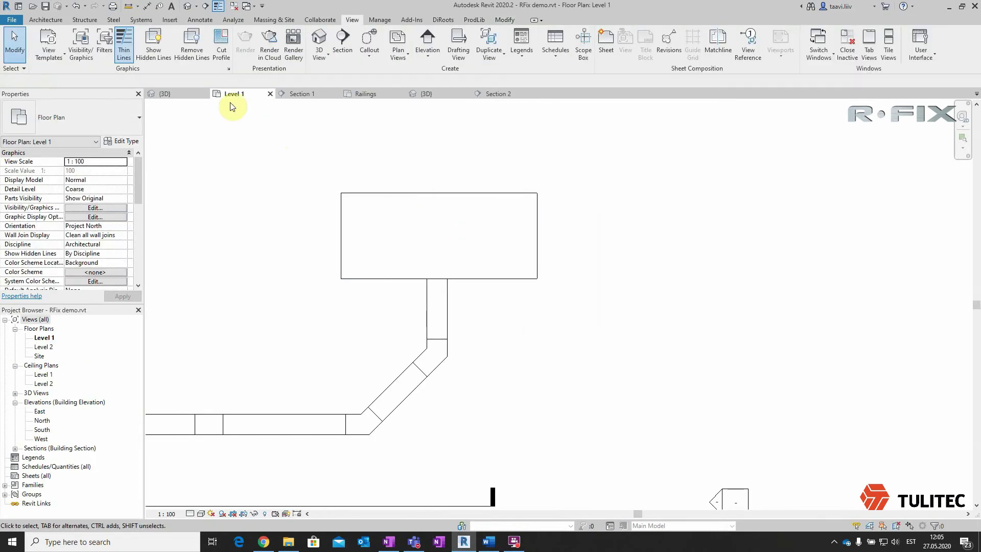
pyautogui.click(174, 96)
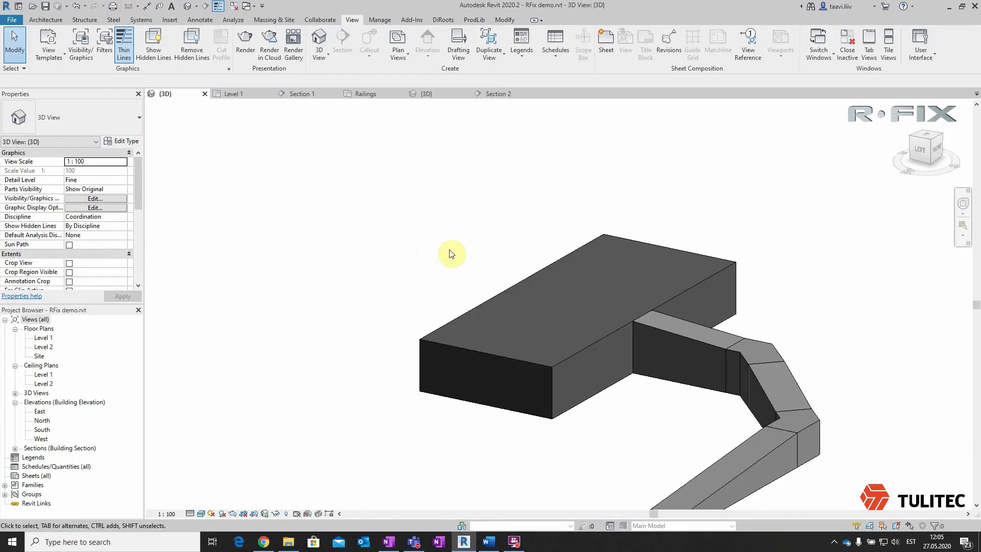
# Zoom out and orbit the demo's 3D view to reveal the whole bending Ramp 1
pyautogui.scroll(-2, 486, 233)
pyautogui.moveTo(489, 360)
pyautogui.keyDown('shift'); pyautogui.mouseDown(button='middle')
pyautogui.moveTo(620, 306)
pyautogui.moveTo(641, 262)
pyautogui.moveTo(586, 291)
pyautogui.moveTo(471, 212)
pyautogui.moveTo(456, 247)
pyautogui.moveTo(474, 247)
pyautogui.moveTo(460, 232)
pyautogui.mouseUp(button='middle'); pyautogui.keyUp('shift')
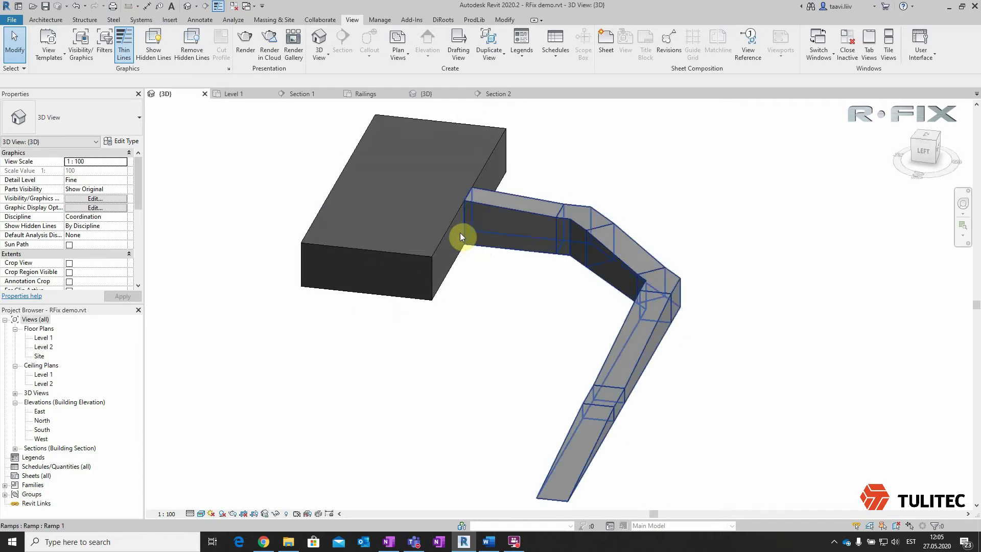
pyautogui.click(62, 23)
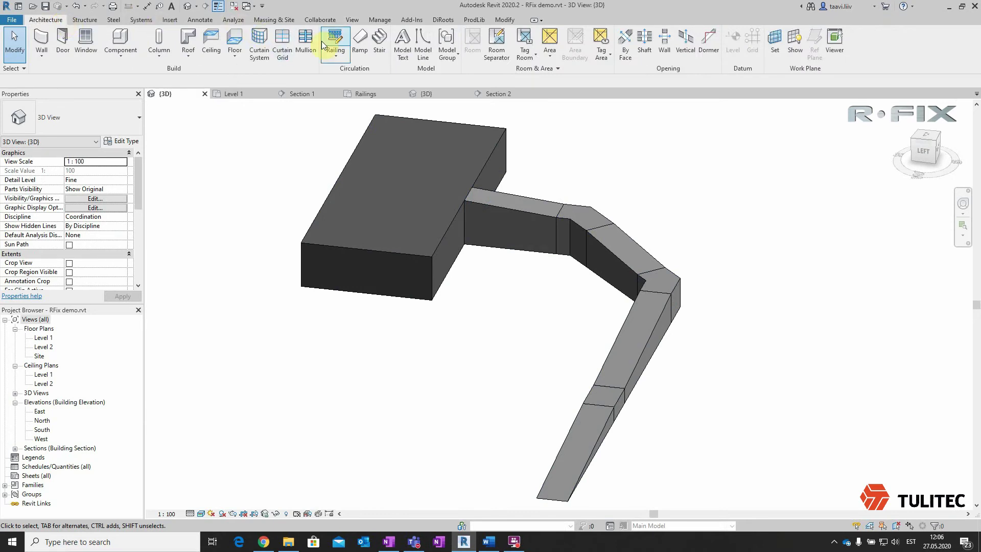
# Place a W10+10 U-profile glass railing along the ramp
pyautogui.click(339, 56)
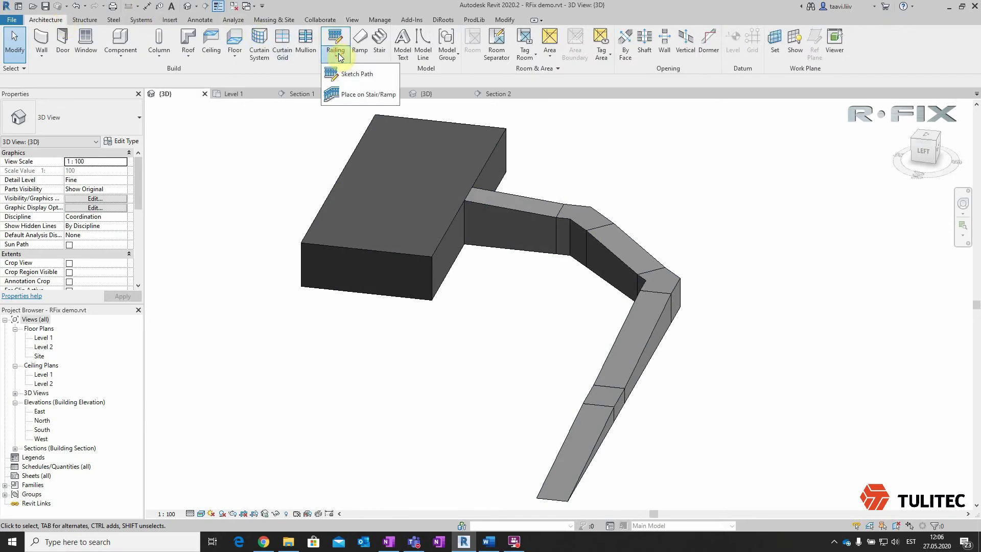
pyautogui.click(368, 95)
pyautogui.click(71, 118)
pyautogui.click(169, 223)
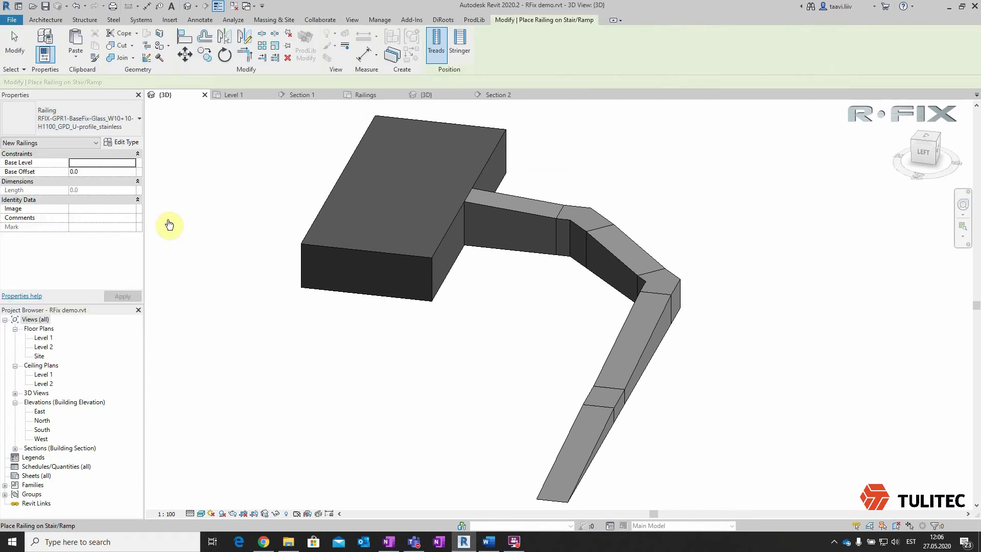
pyautogui.click(514, 218)
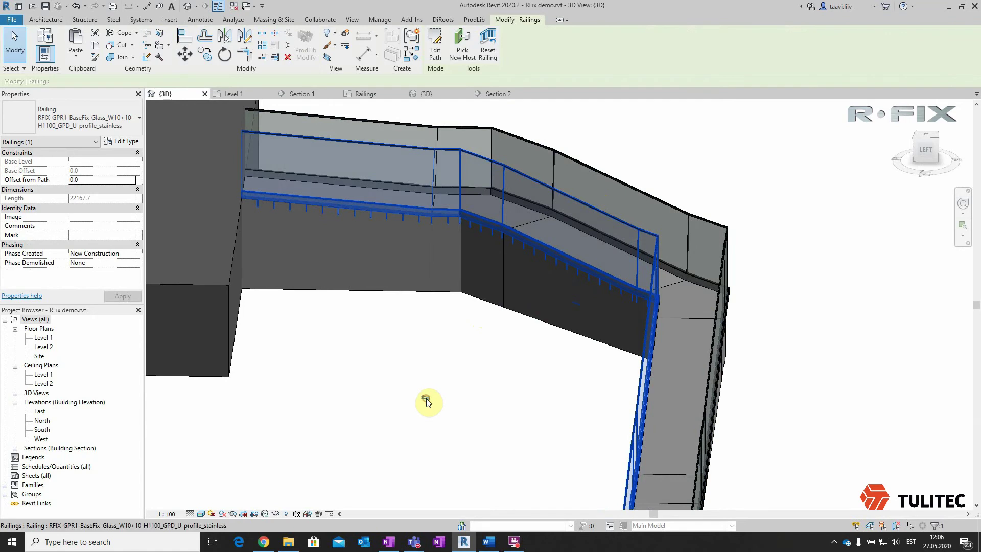
pyautogui.keyDown('shift'); pyautogui.moveTo(427, 398); pyautogui.dragTo(485, 387, button='middle'); pyautogui.keyUp('shift')
# Flip the new ramp railing to the ramp's opposite side, then open the Level 1 floor plan
pyautogui.press('space')
pyautogui.click(683, 458)
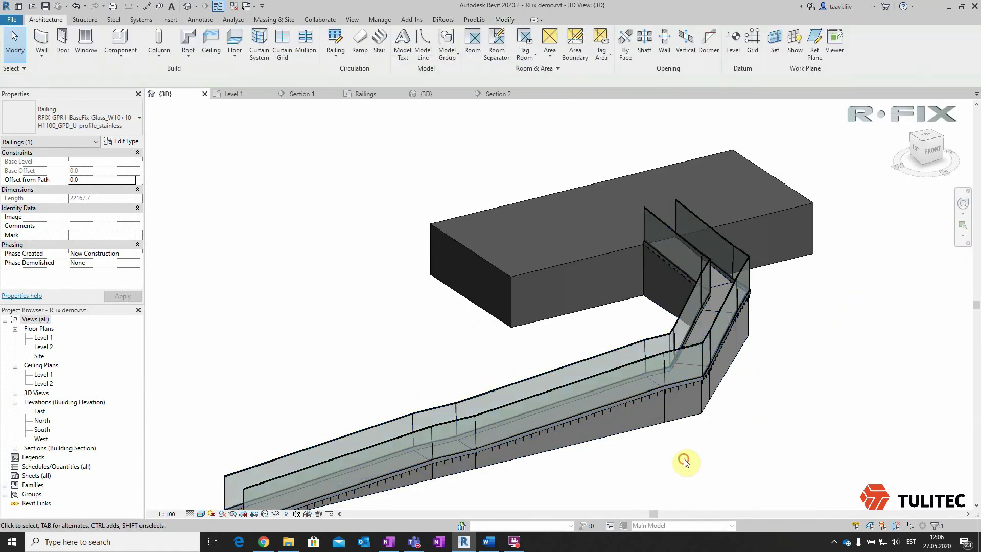
pyautogui.click(548, 395)
pyautogui.press('Escape')
pyautogui.moveTo(504, 438)
pyautogui.keyDown('shift'); pyautogui.mouseDown(button='middle')
pyautogui.moveTo(691, 420)
pyautogui.moveTo(306, 429)
pyautogui.moveTo(497, 259)
pyautogui.mouseUp(button='middle'); pyautogui.keyUp('shift')
pyautogui.scroll(3, 496, 259)
pyautogui.moveTo(475, 339)
pyautogui.keyDown('shift'); pyautogui.mouseDown(button='middle')
pyautogui.moveTo(469, 309)
pyautogui.moveTo(515, 396)
pyautogui.moveTo(541, 271)
pyautogui.moveTo(543, 337)
pyautogui.moveTo(464, 351)
pyautogui.mouseUp(button='middle'); pyautogui.keyUp('shift')
pyautogui.scroll(-3, 515, 395)
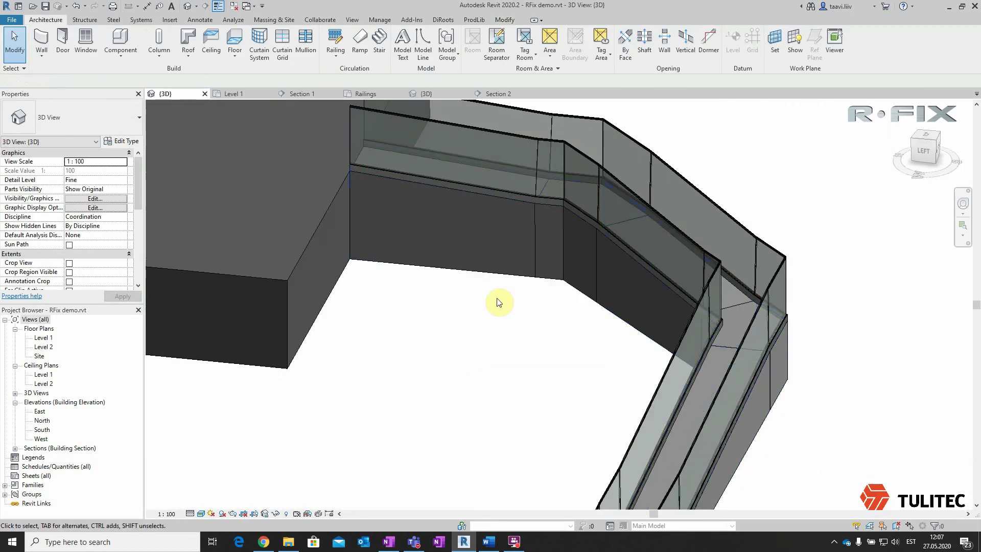
pyautogui.scroll(-2, 498, 302)
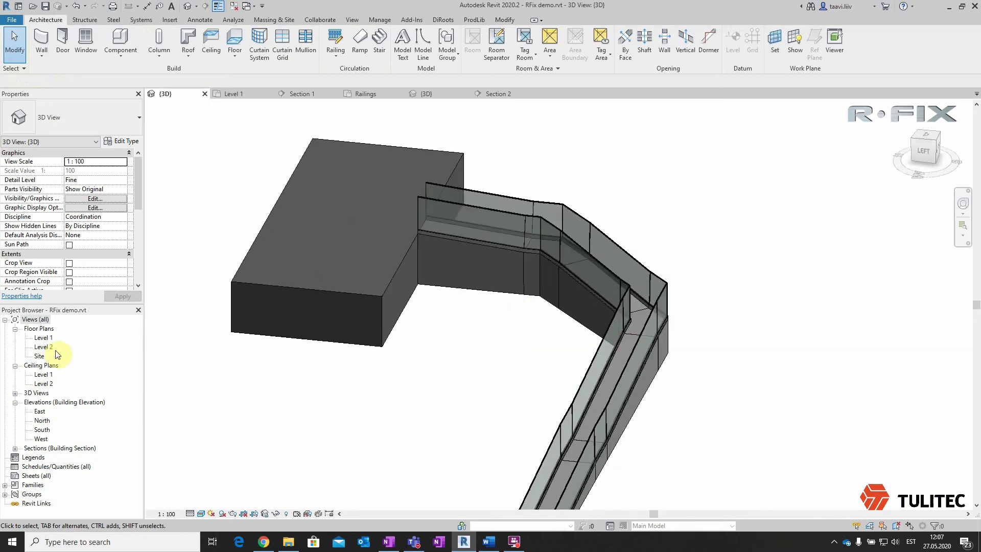
pyautogui.doubleClick(48, 338)
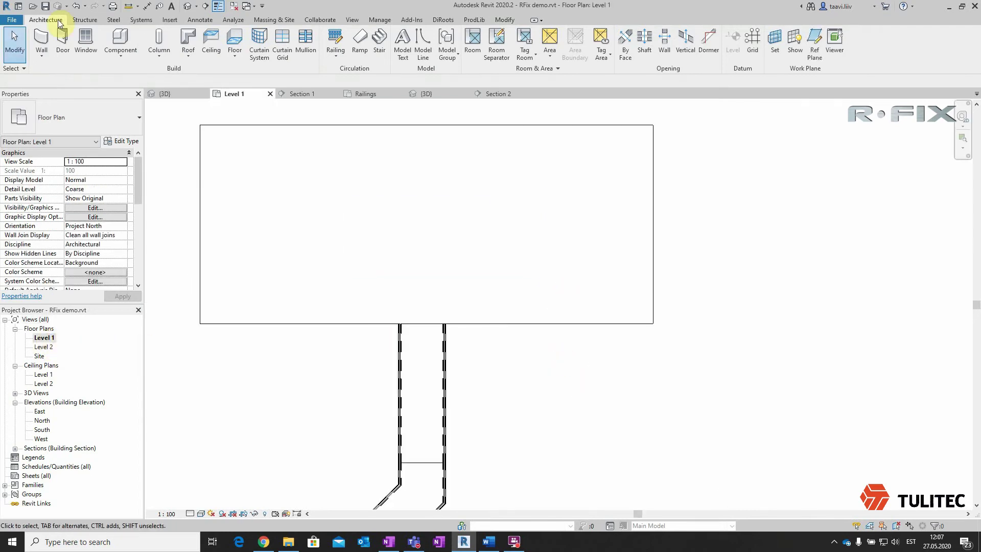
# Start a sketched railing path and draw its first line along the floor's bottom edge
pyautogui.click(340, 55)
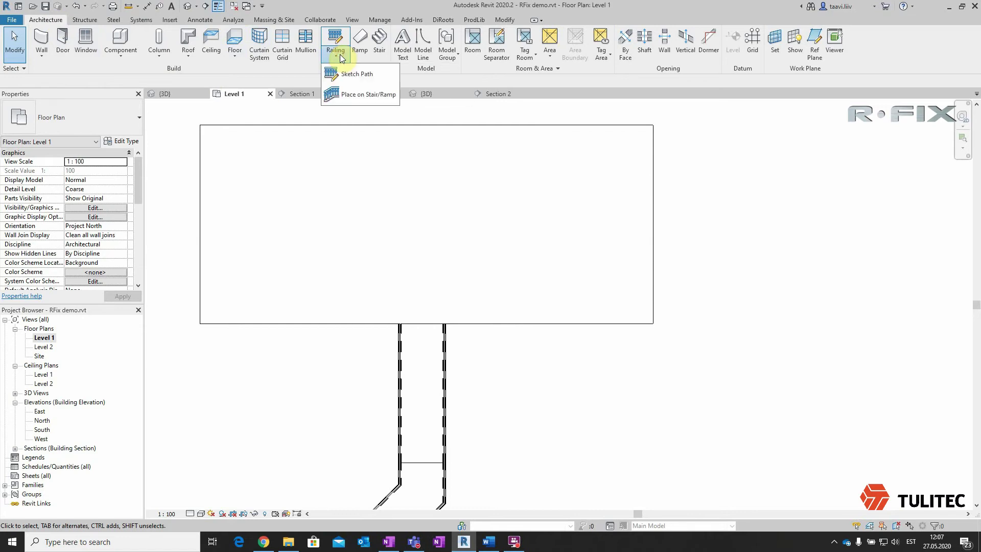
pyautogui.click(374, 77)
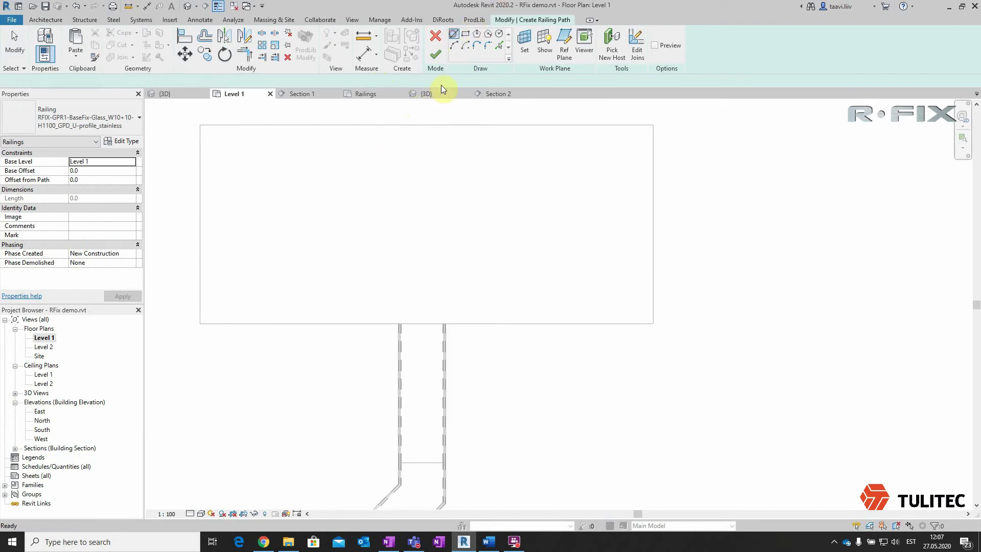
pyautogui.scroll(2, 384, 344)
pyautogui.scroll(2, 401, 291)
pyautogui.scroll(2, 429, 194)
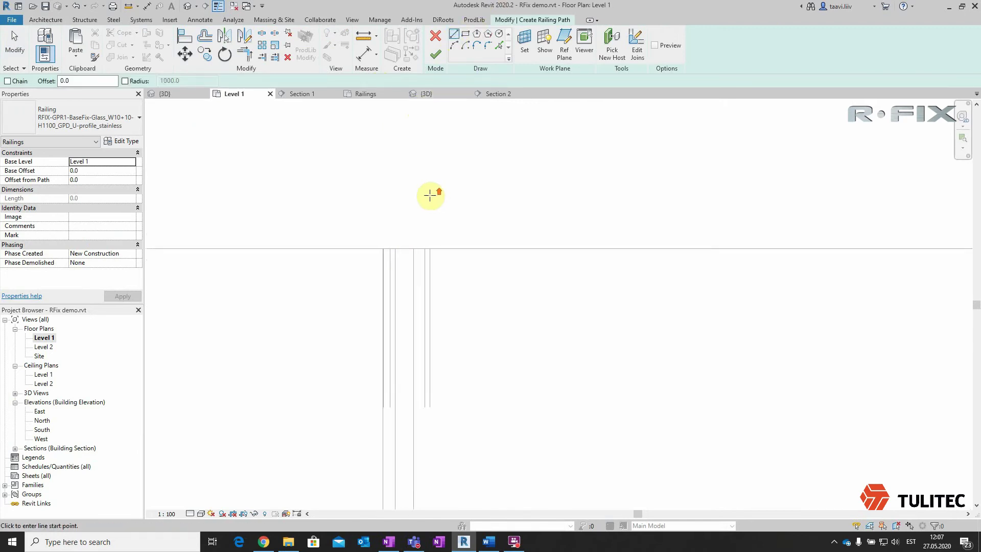
pyautogui.click(383, 256)
pyautogui.moveTo(477, 227); pyautogui.dragTo(547, 227, button='middle')
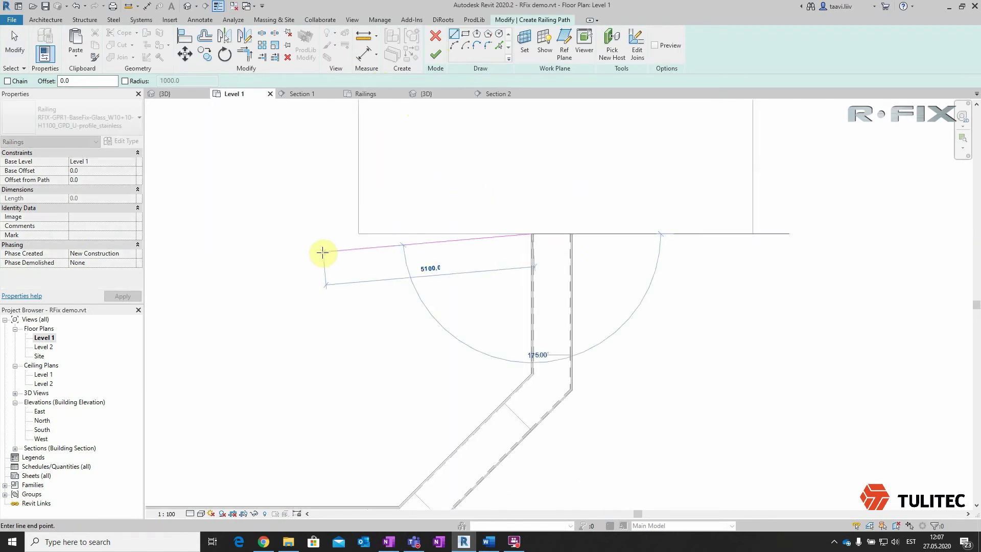
pyautogui.click(359, 233)
pyautogui.scroll(-5, 360, 250)
pyautogui.scroll(6, 371, 255)
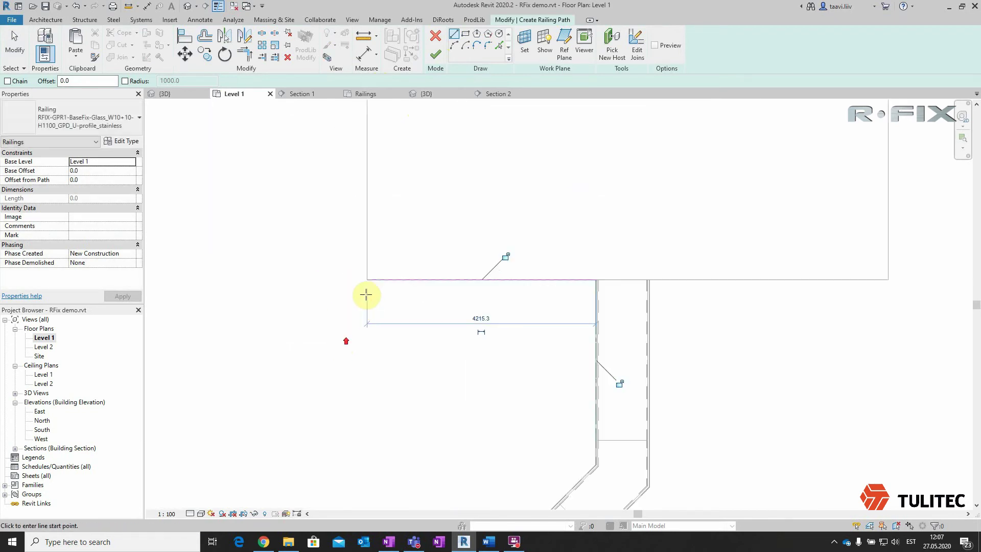
# Trace the slab's left, top and right edges, close the path by the ramp, and finish the railing
pyautogui.click(367, 279)
pyautogui.scroll(-3, 368, 255)
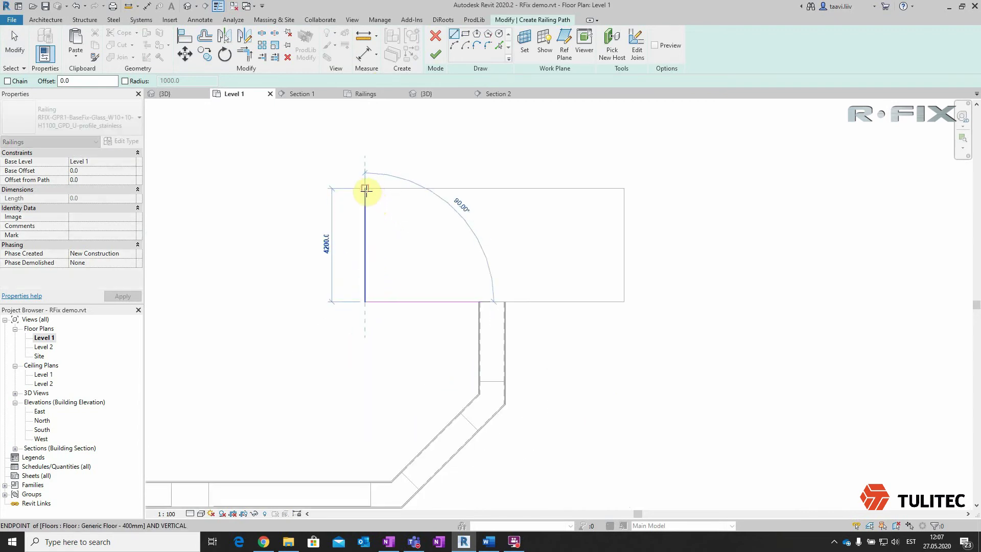
pyautogui.click(365, 188)
pyautogui.click(623, 189)
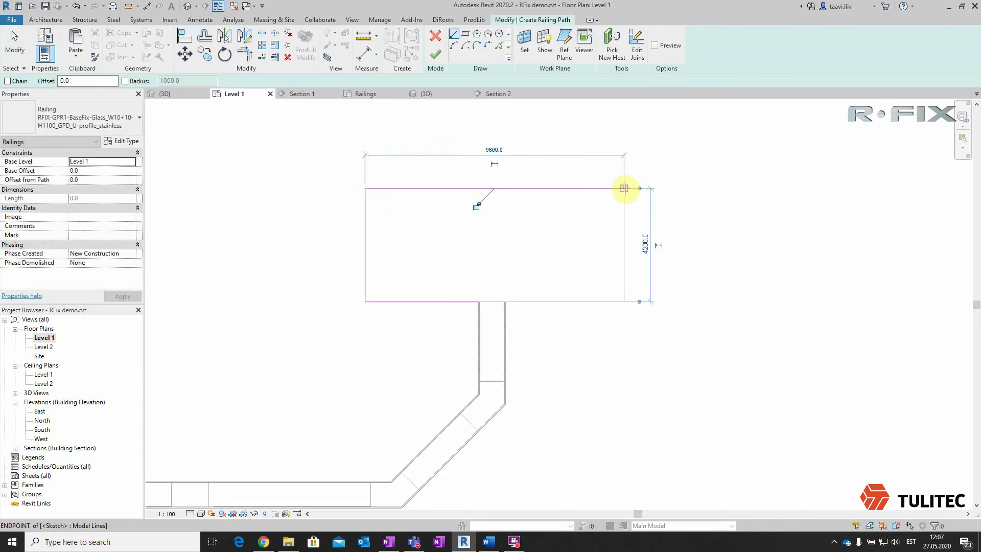
pyautogui.click(623, 301)
pyautogui.scroll(3, 525, 299)
pyautogui.scroll(2, 423, 306)
pyautogui.scroll(-3, 423, 305)
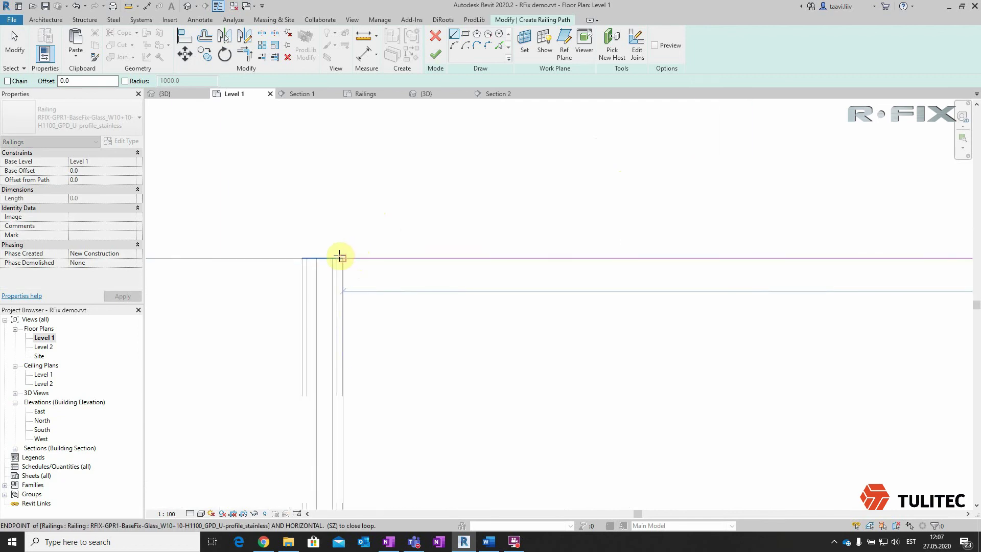
pyautogui.click(338, 258)
pyautogui.click(437, 60)
pyautogui.scroll(-2, 466, 401)
pyautogui.scroll(-2, 527, 361)
pyautogui.scroll(-2, 554, 350)
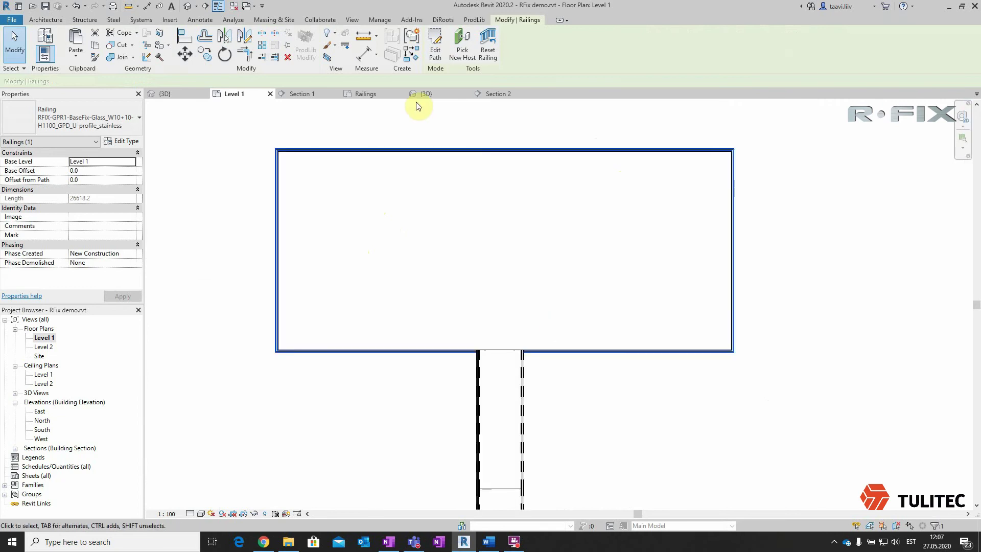
# Switch to the default 3D view and orbit to the new floor-edge railing
pyautogui.click(187, 8)
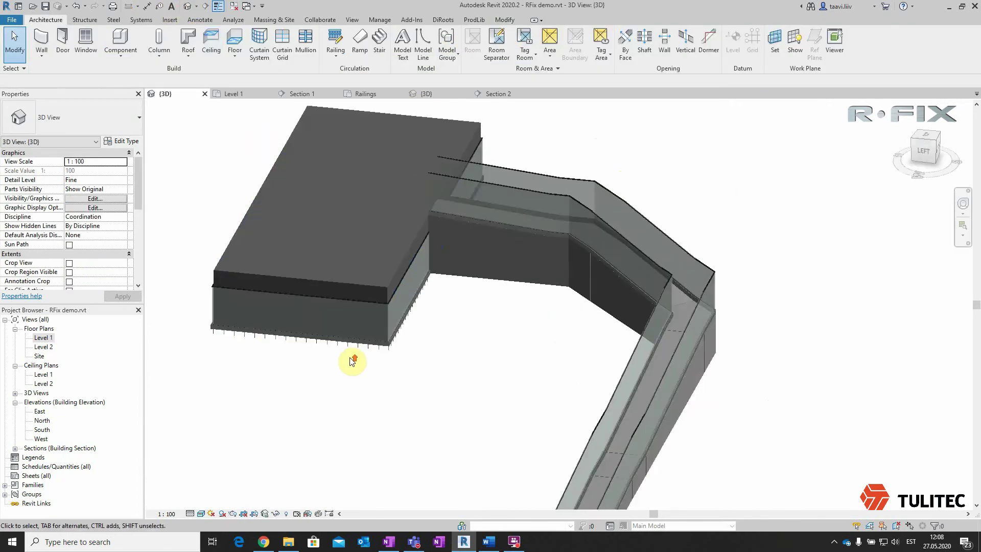
pyautogui.scroll(4, 357, 357)
pyautogui.scroll(-3, 408, 365)
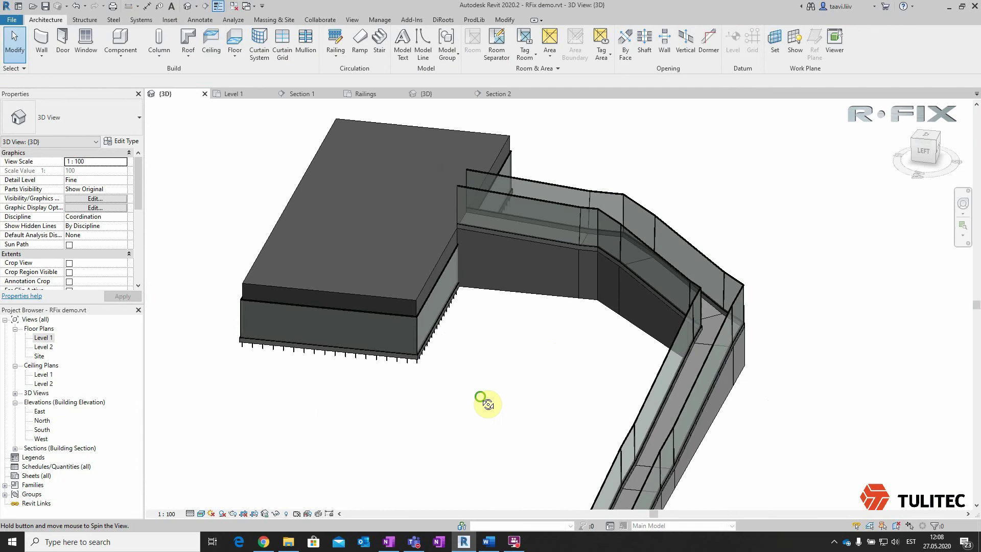
pyautogui.keyDown('shift'); pyautogui.moveTo(488, 404); pyautogui.dragTo(427, 339, button='middle'); pyautogui.keyUp('shift')
pyautogui.scroll(2, 536, 334)
pyautogui.scroll(2, 438, 323)
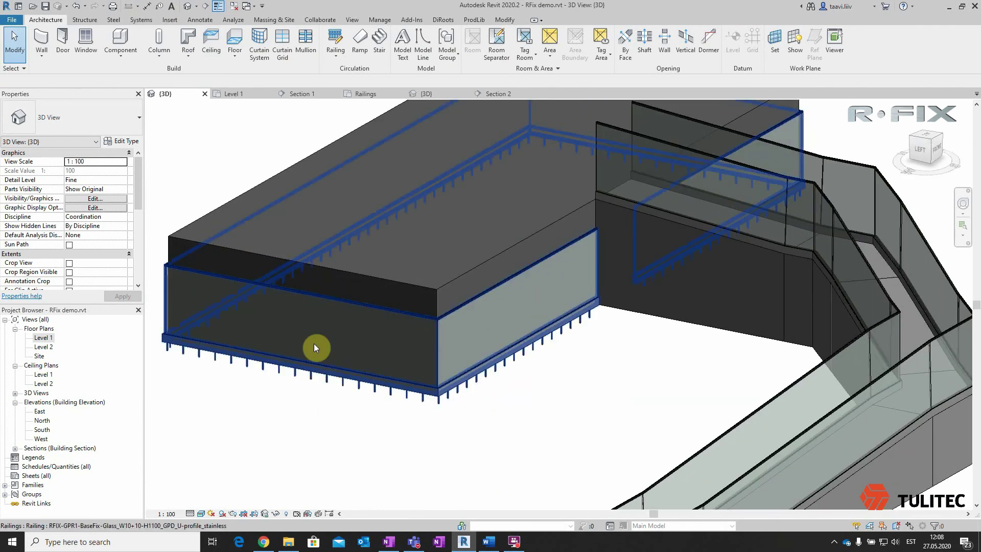
pyautogui.scroll(-1, 313, 350)
pyautogui.scroll(-2, 442, 238)
pyautogui.scroll(-2, 412, 219)
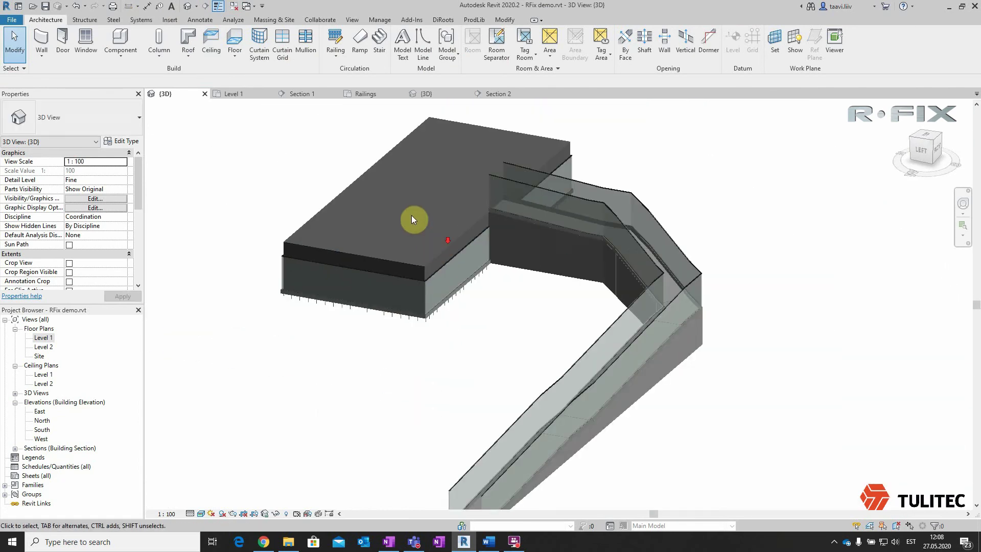
pyautogui.scroll(2, 412, 219)
# Use Pick New Host to rehost the floor-edge railing onto the floor slab, then check it
pyautogui.click(439, 364)
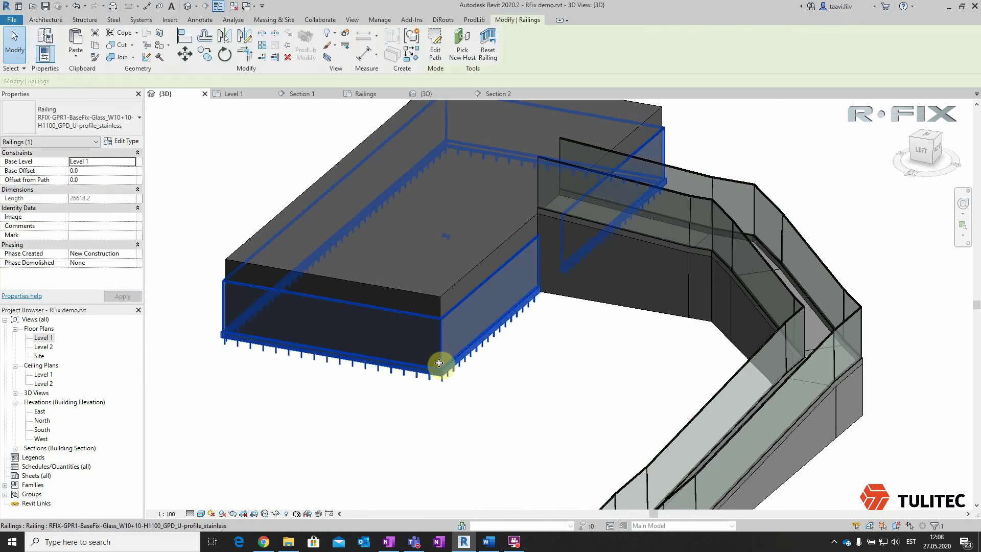
pyautogui.click(479, 43)
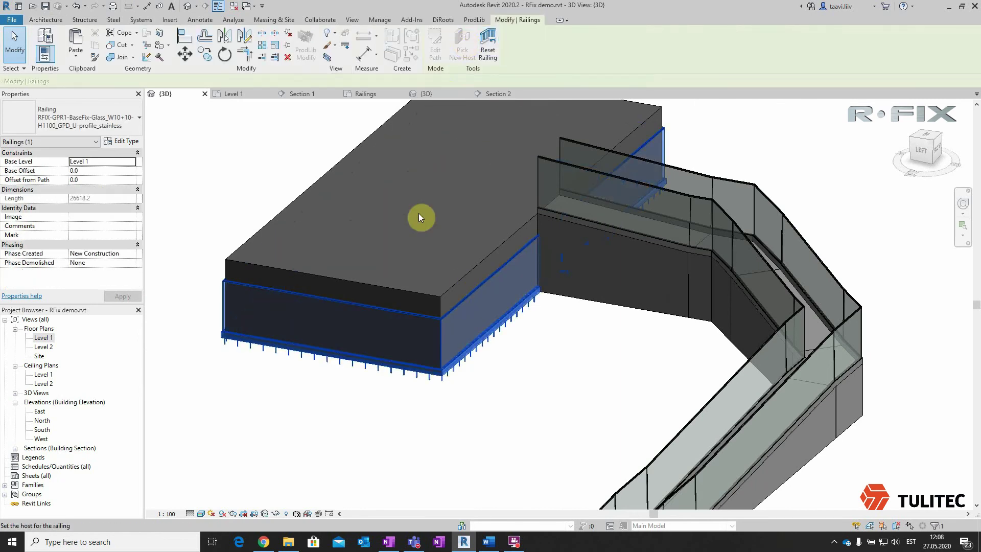
pyautogui.click(423, 289)
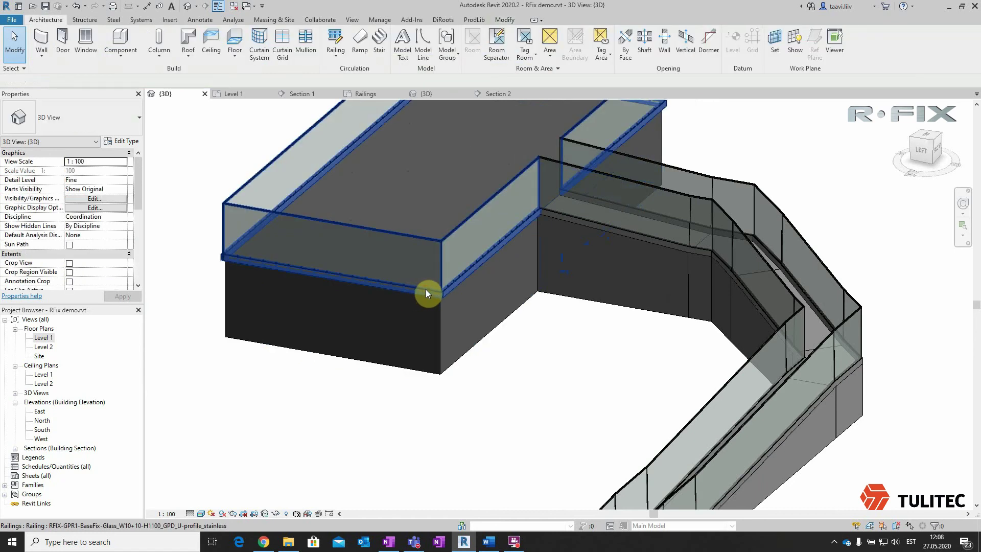
pyautogui.scroll(-2, 427, 418)
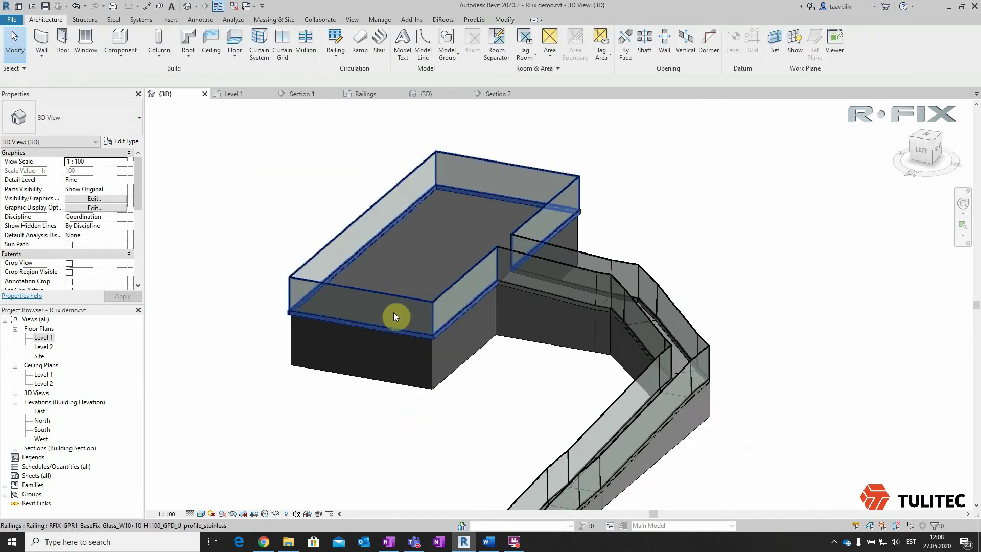
pyautogui.scroll(3, 393, 317)
pyautogui.scroll(-2, 459, 327)
pyautogui.click(513, 280)
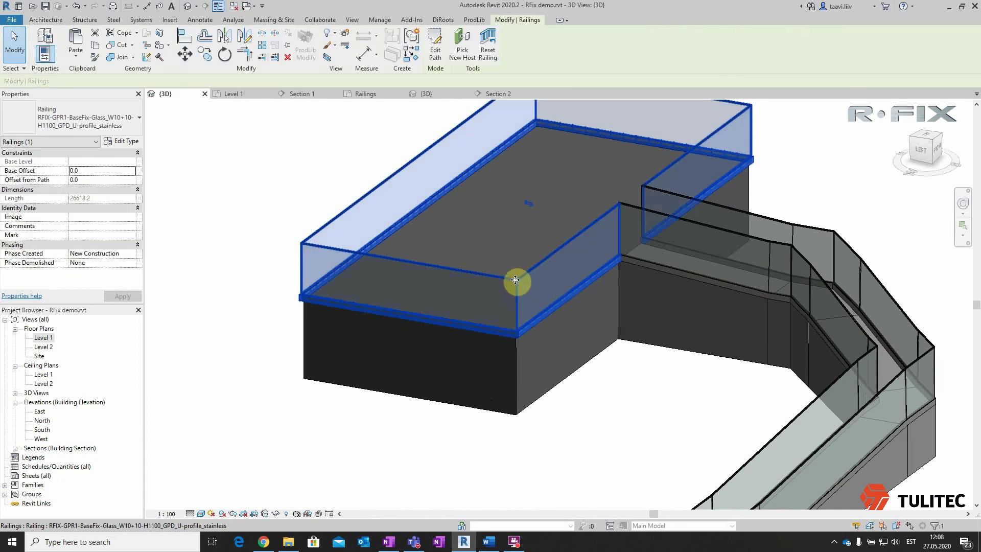
pyautogui.click(579, 464)
pyautogui.moveTo(581, 355)
pyautogui.keyDown('shift'); pyautogui.mouseDown(button='middle')
pyautogui.moveTo(510, 370)
pyautogui.moveTo(516, 376)
pyautogui.moveTo(599, 351)
pyautogui.moveTo(346, 431)
pyautogui.moveTo(460, 365)
pyautogui.moveTo(557, 361)
pyautogui.mouseUp(button='middle'); pyautogui.keyUp('shift')
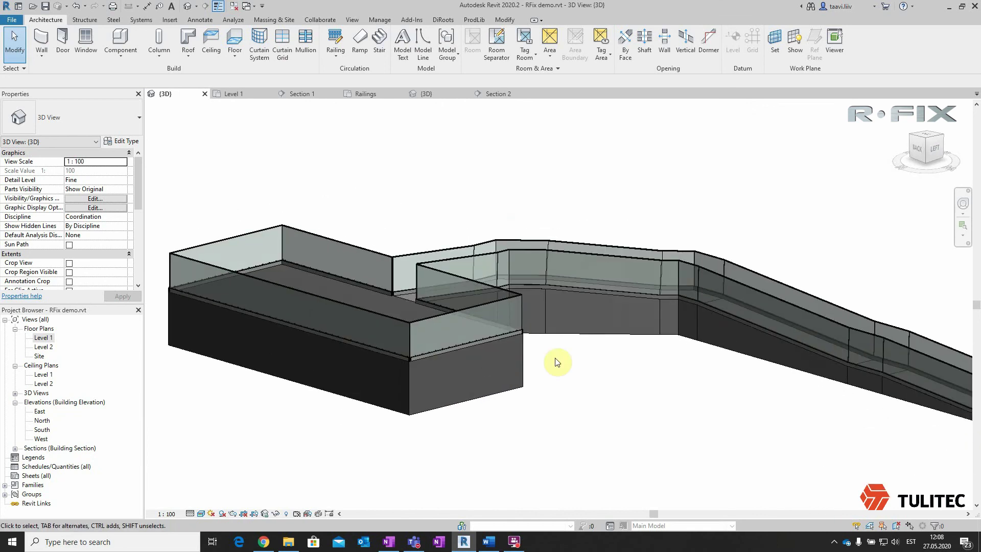
pyautogui.moveTo(613, 339)
pyautogui.keyDown('shift'); pyautogui.mouseDown(button='middle')
pyautogui.moveTo(593, 315)
pyautogui.moveTo(572, 327)
pyautogui.moveTo(560, 307)
pyautogui.moveTo(527, 320)
pyautogui.moveTo(565, 289)
pyautogui.moveTo(557, 306)
pyautogui.moveTo(591, 347)
pyautogui.mouseUp(button='middle'); pyautogui.keyUp('shift')
pyautogui.moveTo(695, 371)
pyautogui.keyDown('shift'); pyautogui.mouseDown(button='middle')
pyautogui.moveTo(630, 357)
pyautogui.moveTo(602, 363)
pyautogui.moveTo(674, 372)
pyautogui.moveTo(597, 382)
pyautogui.mouseUp(button='middle'); pyautogui.keyUp('shift')
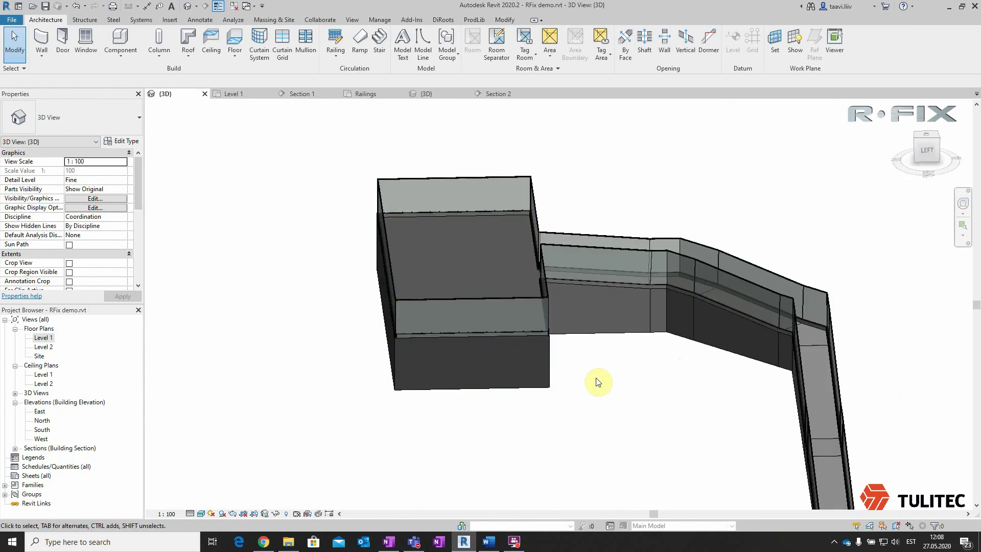